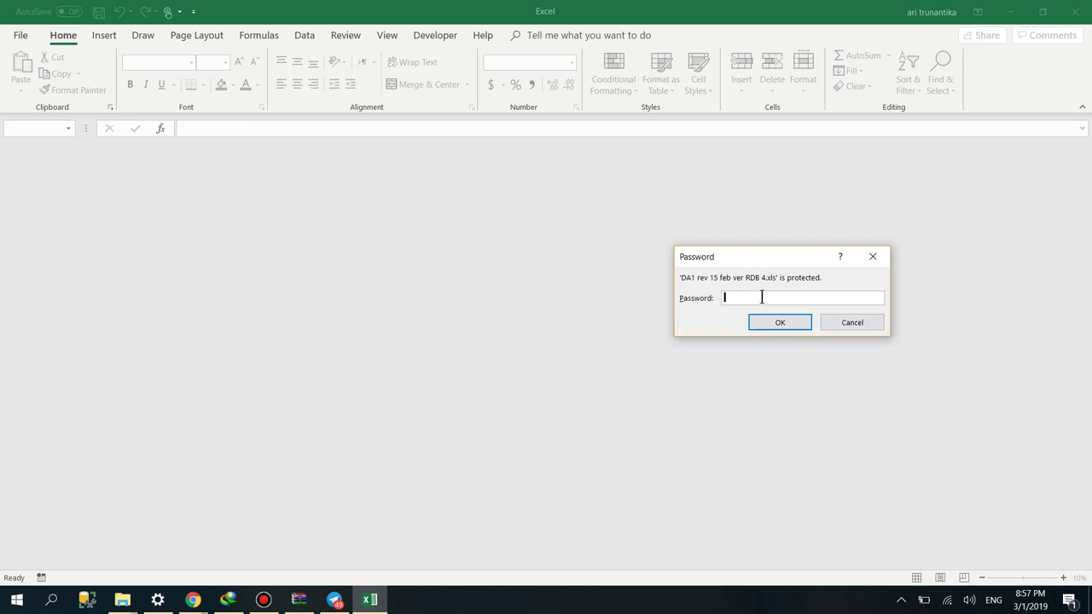
Enter the workbook password to open the protected file DA1 rev 15 feb ver RDB 4.xls
type("•••••••••")
key("Return")
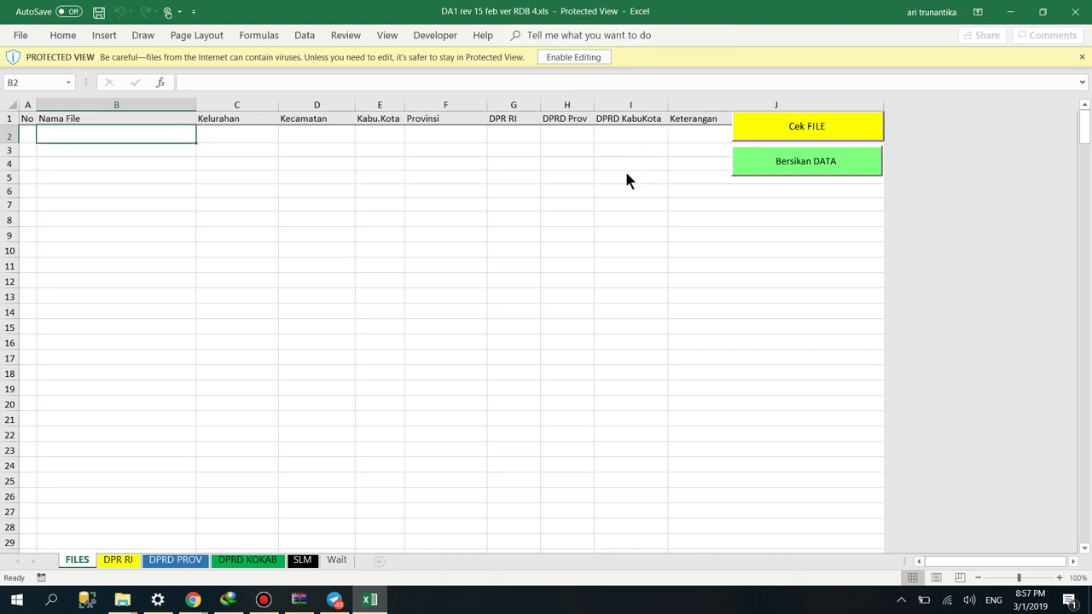
Switch to the da1 search results in File Explorer and open the folder containing the DA1 rev 15 feb ver RDB 4.xls modified on 2/25/2019
left_click(119, 602)
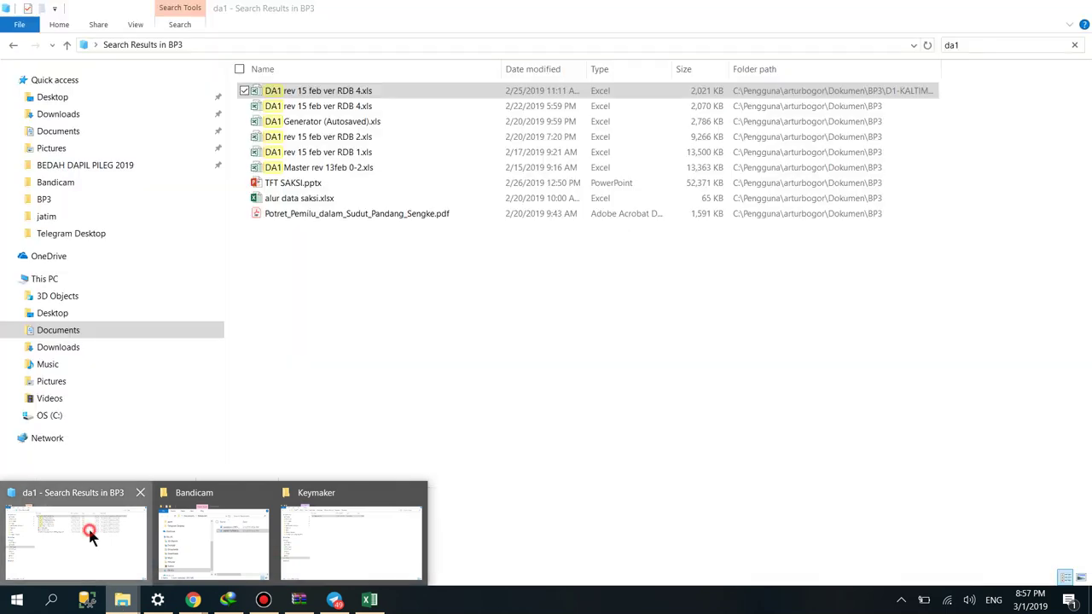
left_click(88, 526)
left_click(391, 90)
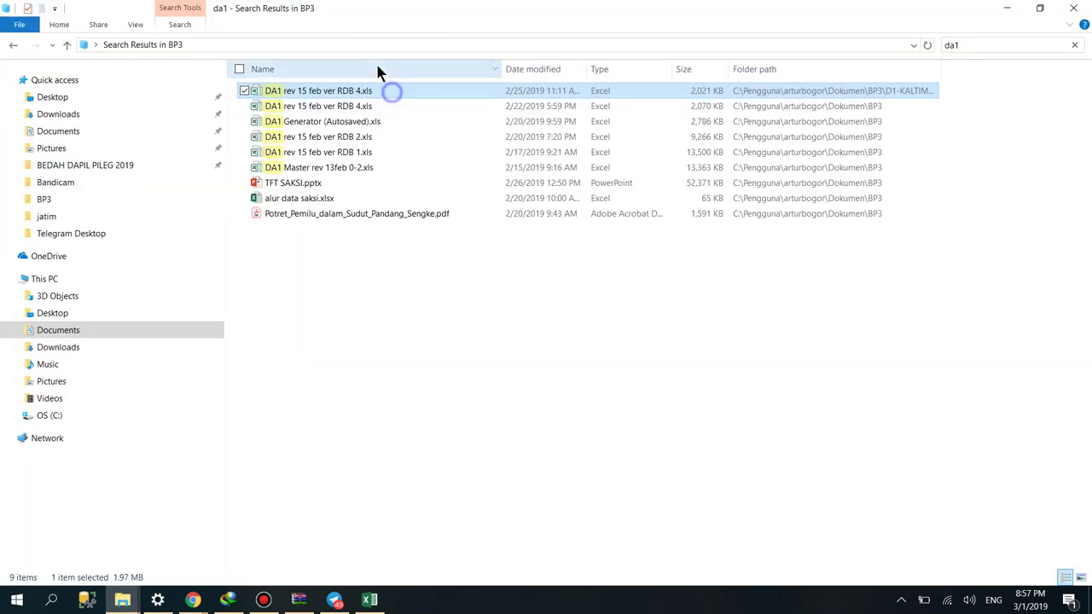
right_click(415, 89)
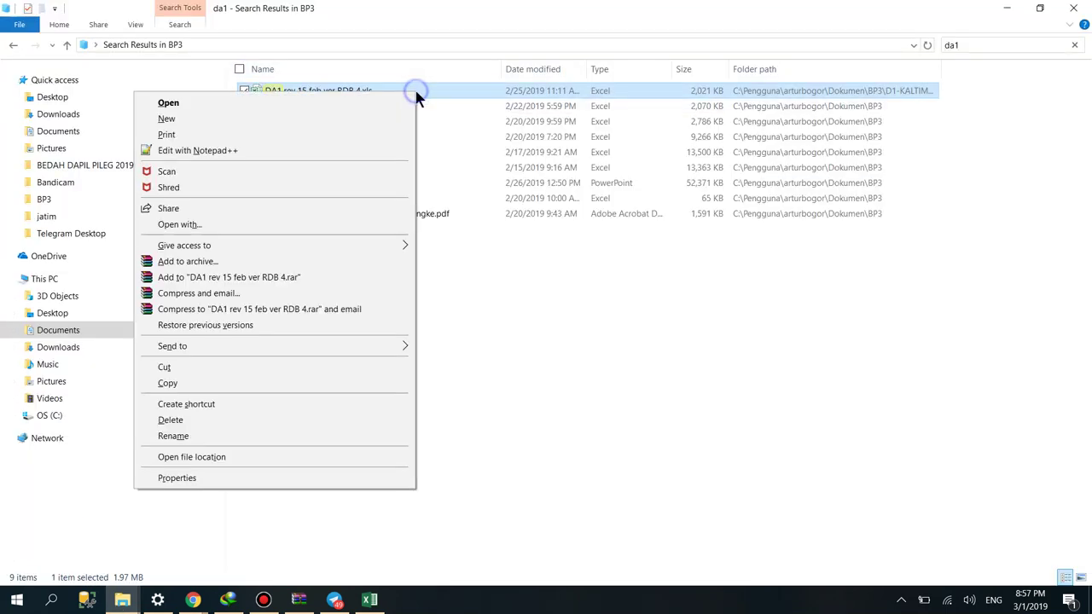
left_click(371, 456)
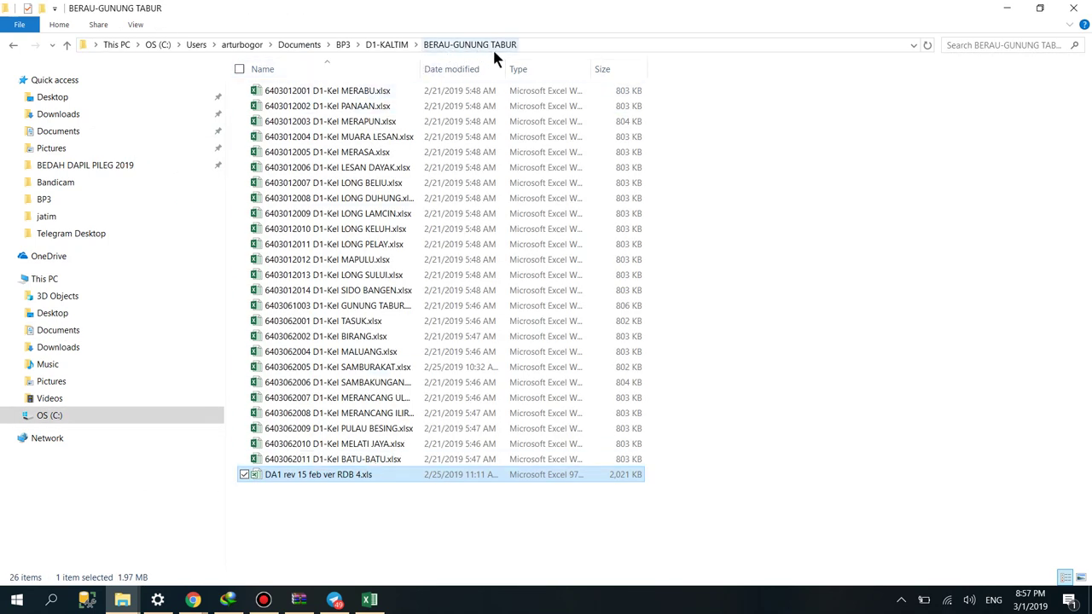
Select all D1-Kel workbooks in the BERAU-GUNUNG TABUR folder, from MERABU through BATU-BATU, leaving out the DA1 file
left_click(398, 90)
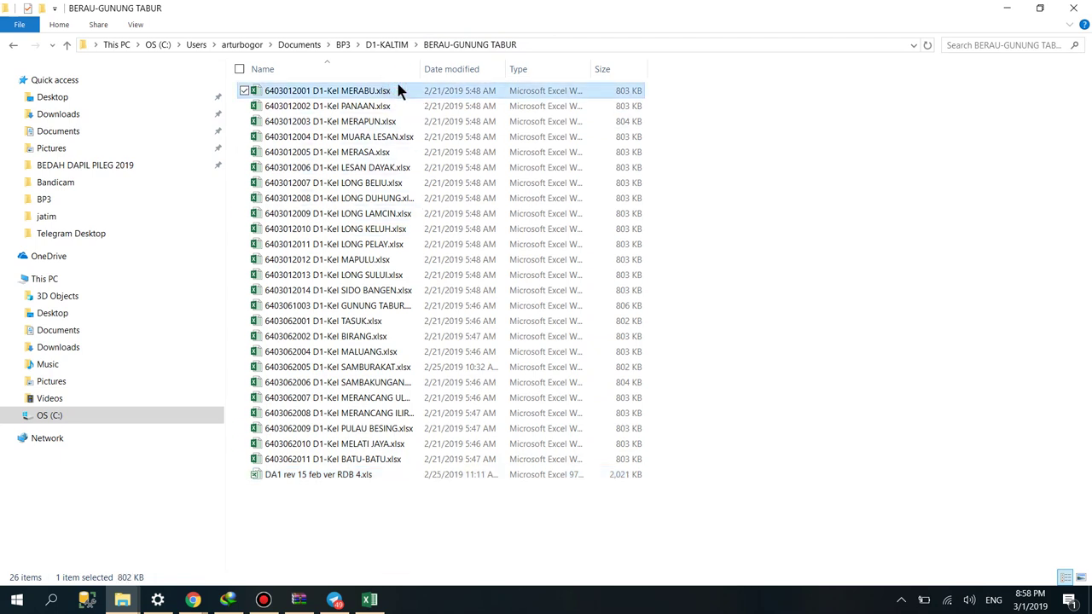
key("shift+Down")
key("shift+Down")
key("shift+Down")
key("shift+Down")
key("shift+Down")
key("shift+Down")
key("shift+Down")
key("shift+Down")
key("shift+Down")
key("shift+Down")
key("shift+Down")
key("shift+Down")
key("shift+Down")
key("shift+Down")
key("shift+Down")
key("shift+Down")
key("shift+Down")
key("shift+Down")
key("shift+Down")
key("shift+Down")
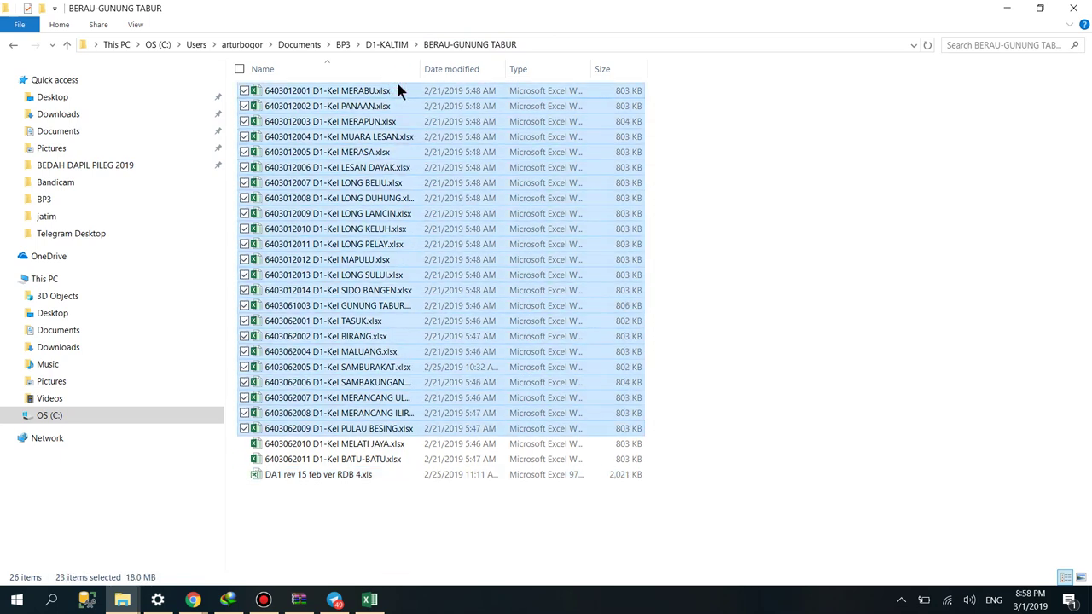
key("shift+Down")
key("shift+Down")
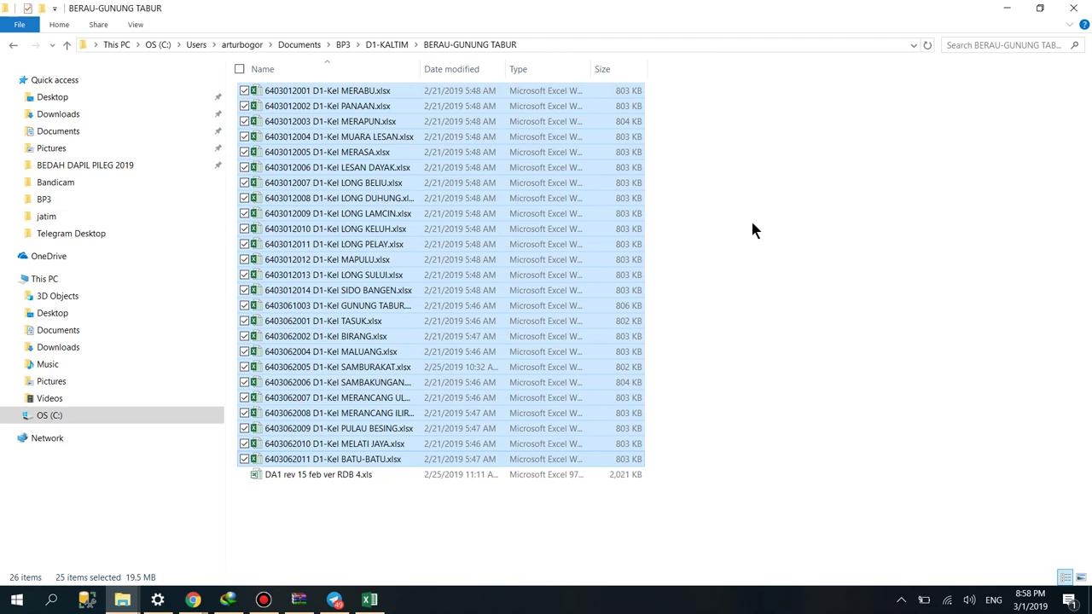
Return to the DA1 workbook in Excel and enable its editing and active content
left_click(1008, 9)
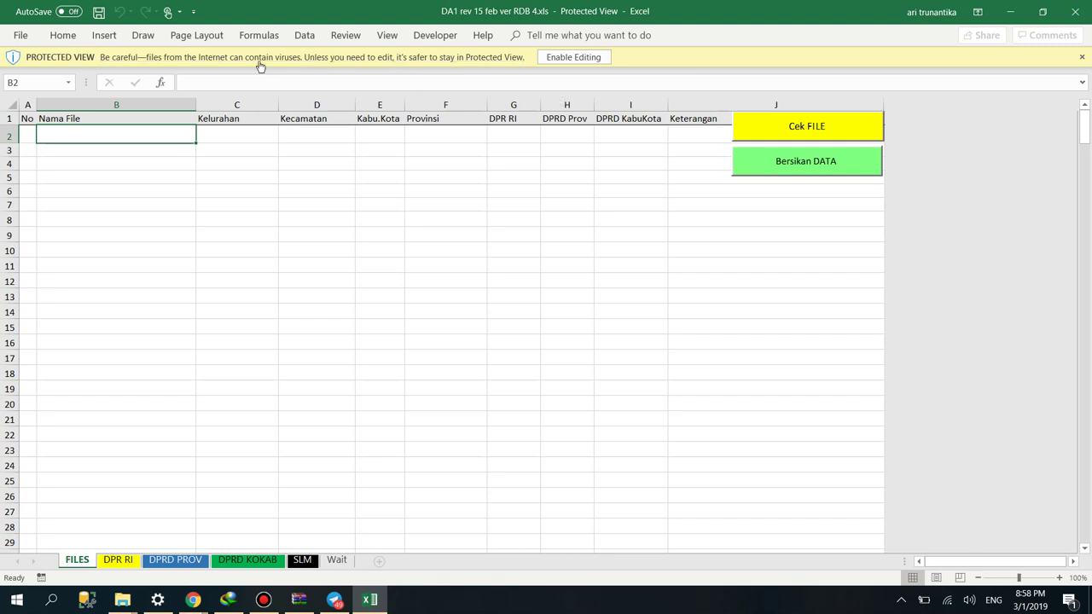
left_click(593, 60)
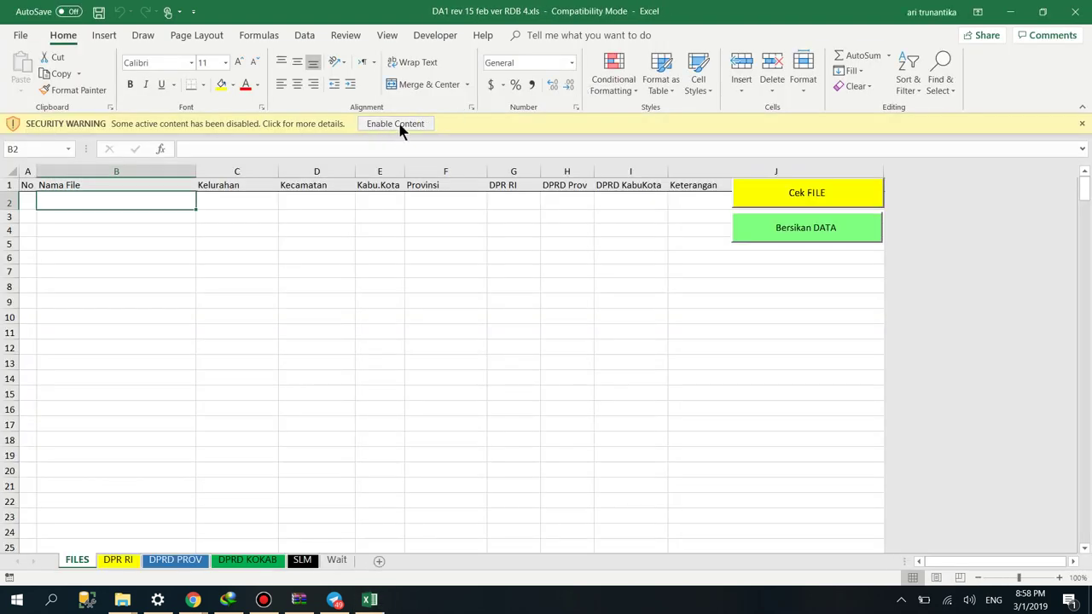
left_click(401, 128)
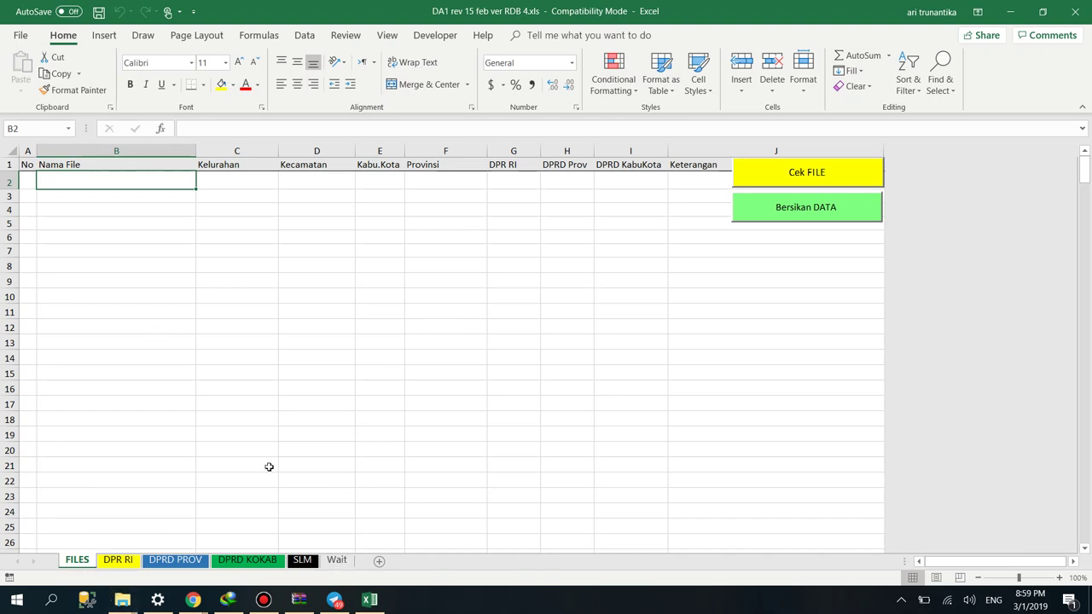
Run the Cek FILE check to list the folder's D1-Kel files on the FILES sheet, and dismiss its completion message
left_click(805, 179)
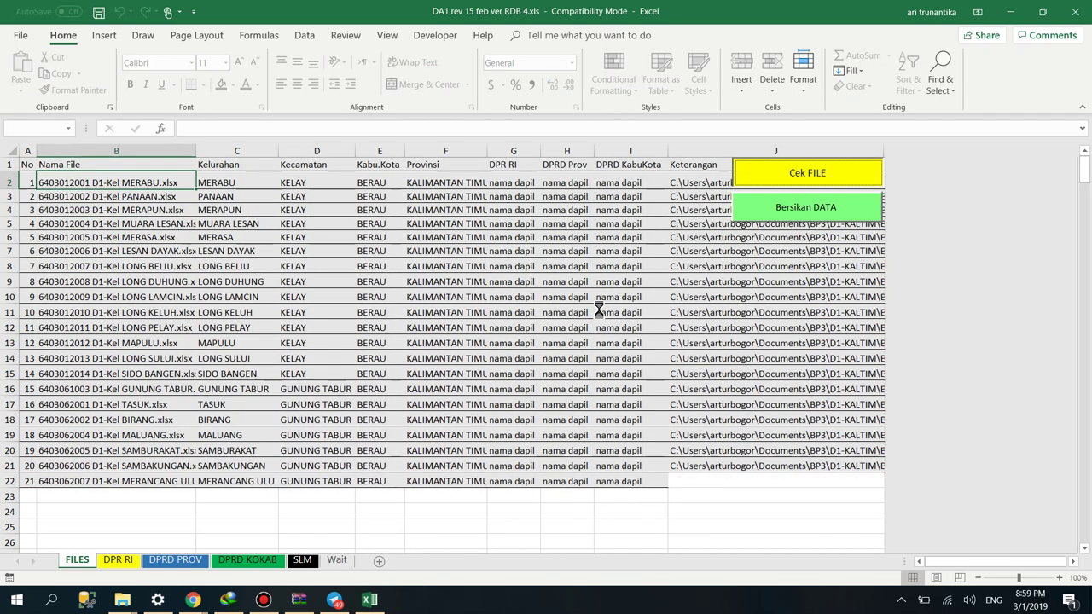
left_click(555, 345)
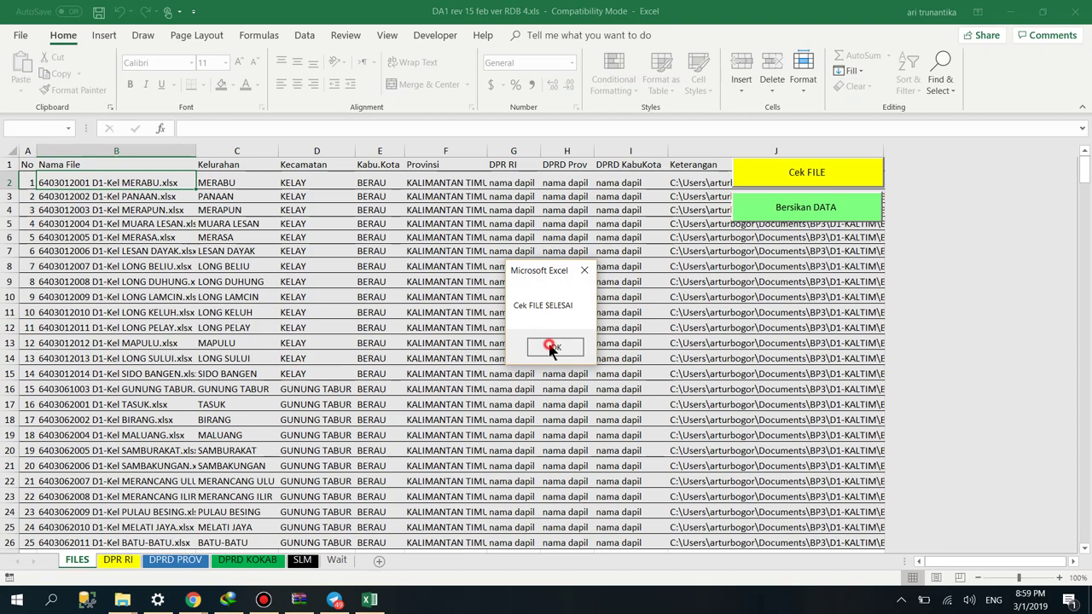
Compare the file list on the FILES sheet with the D1-Kel workbooks in the BERAU-GUNUNG TABUR folder
scroll(548, 341, "down", 1)
scroll(548, 342, "up", 1)
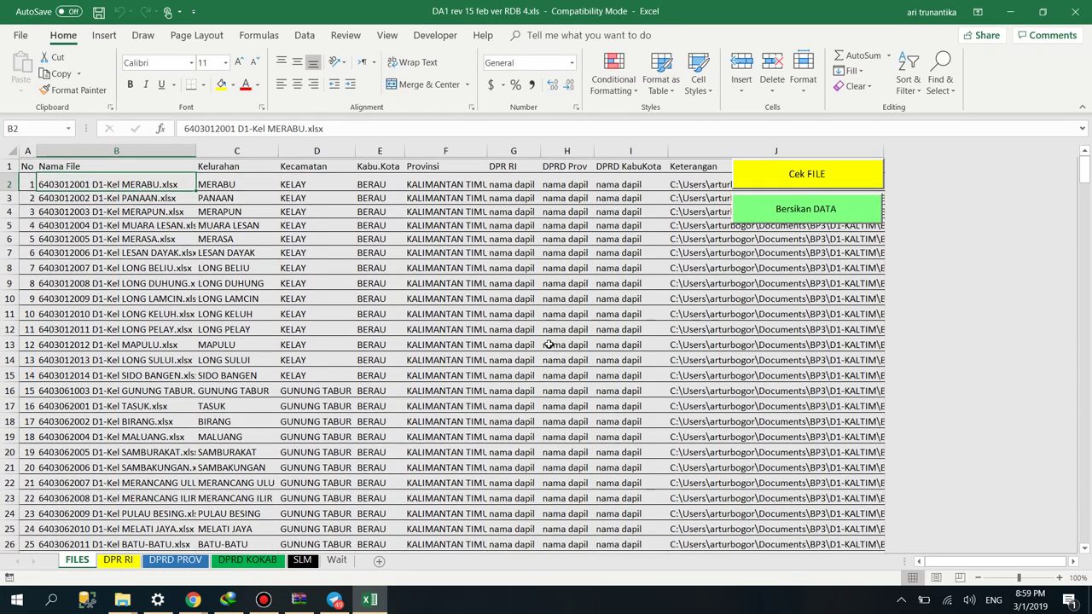
scroll(416, 466, "down", 2)
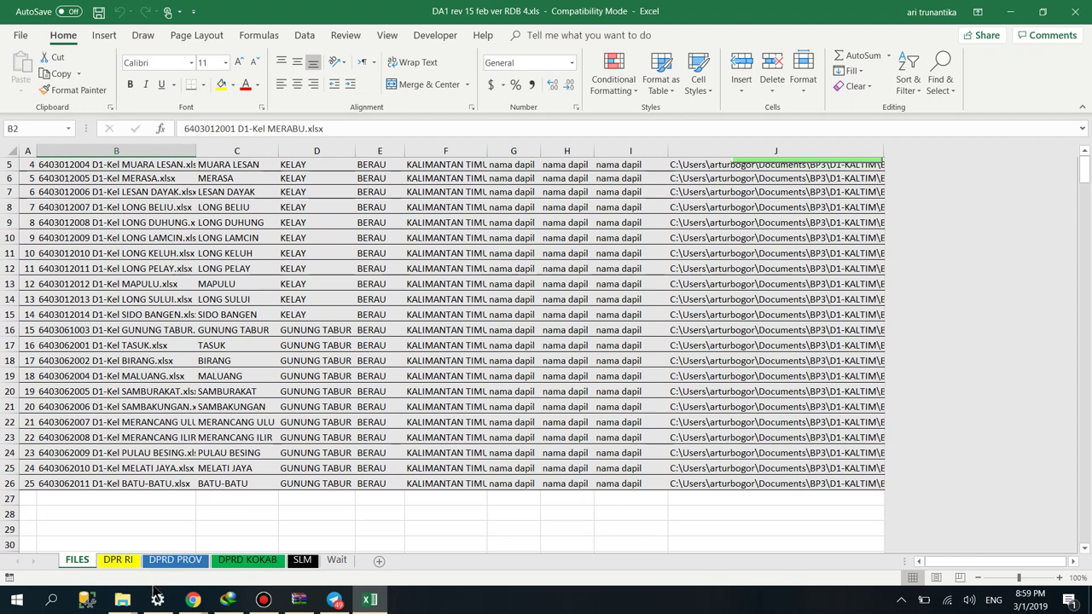
mouse_move(131, 603)
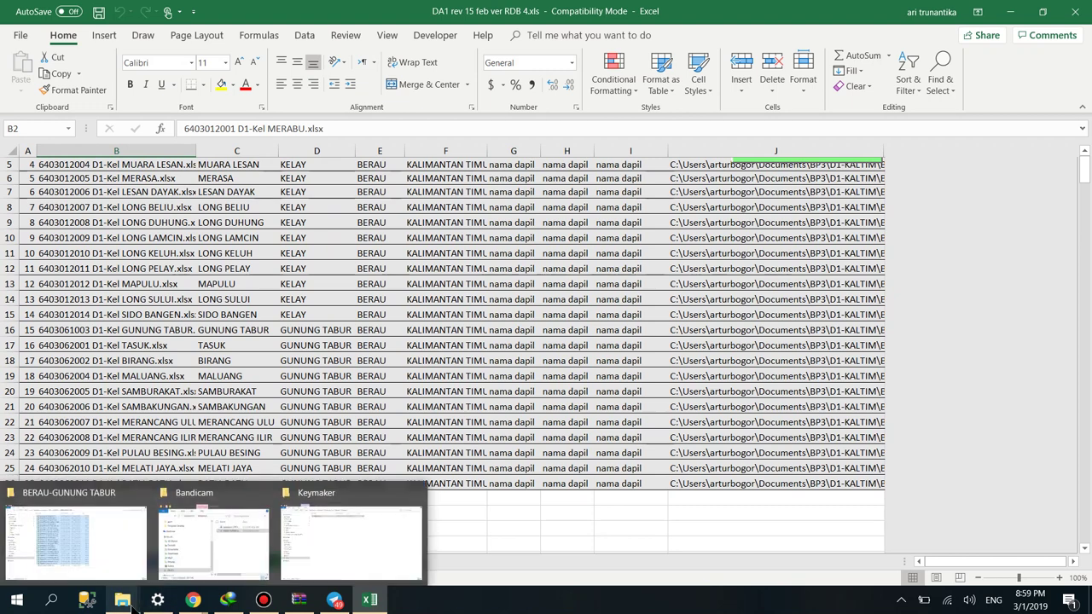
left_click(104, 539)
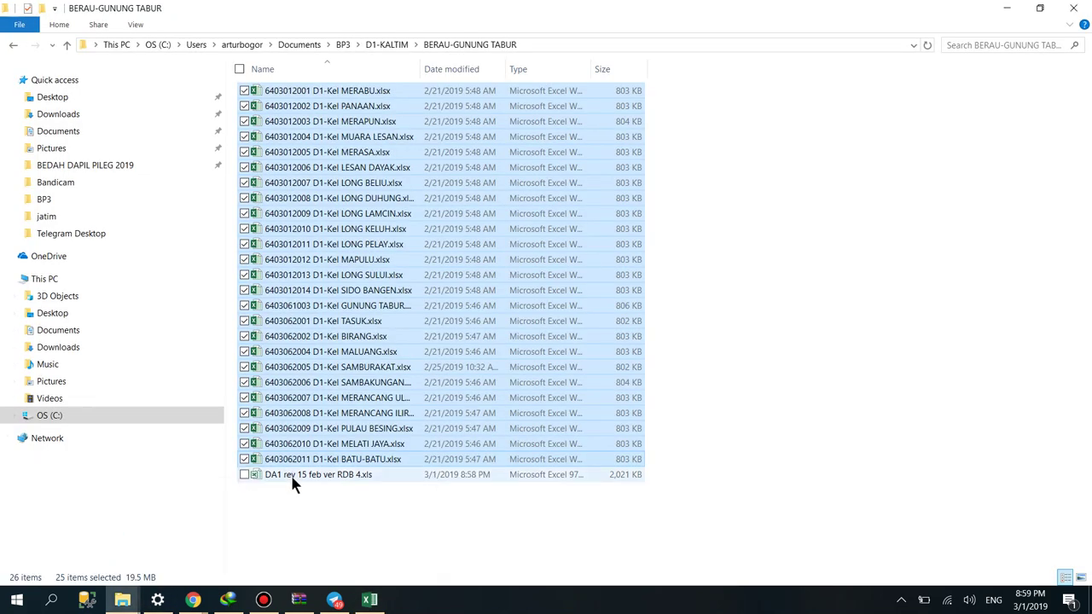
mouse_move(123, 602)
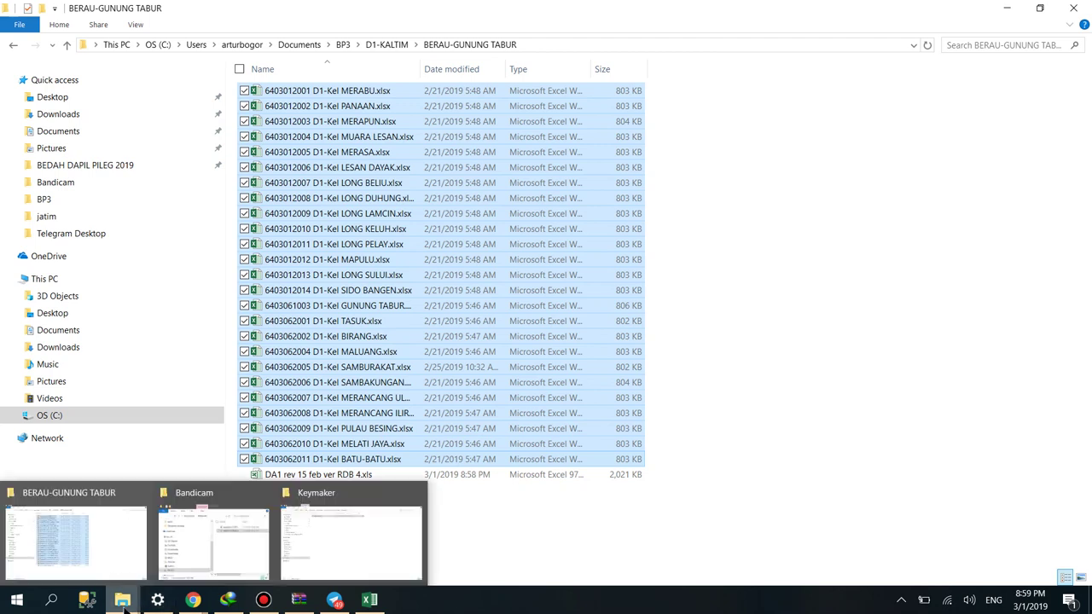
mouse_move(369, 599)
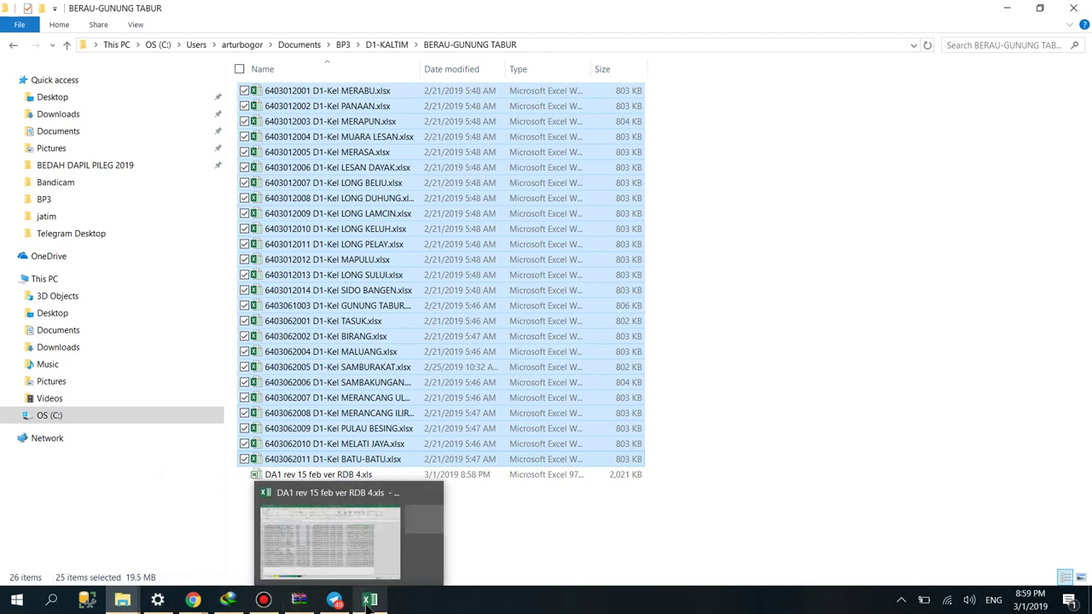
left_click(380, 562)
scroll(665, 309, "up", 2)
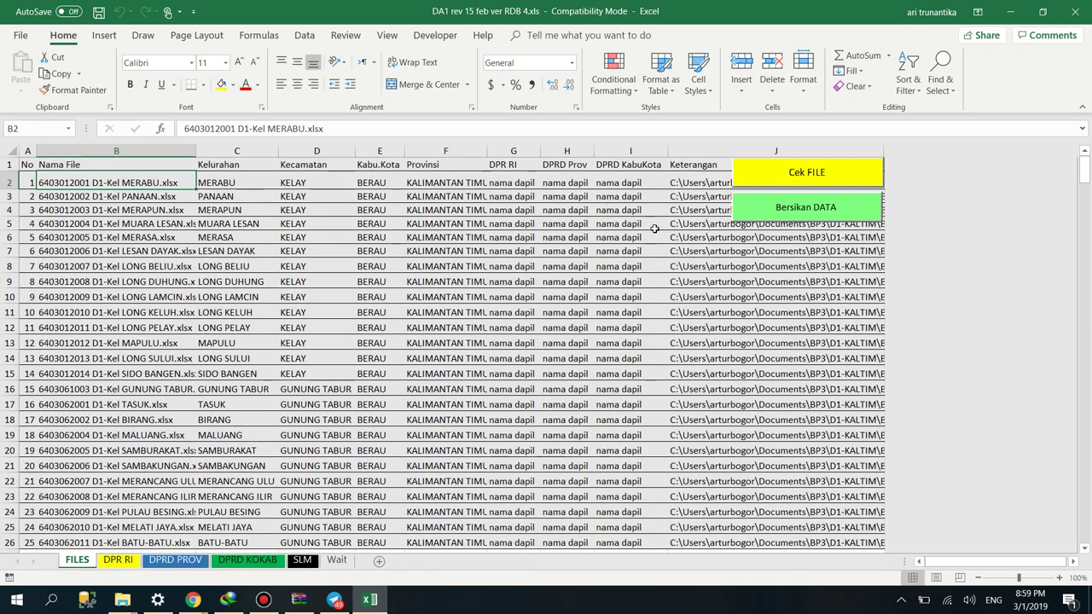
scroll(553, 365, "down", 2)
scroll(552, 365, "up", 2)
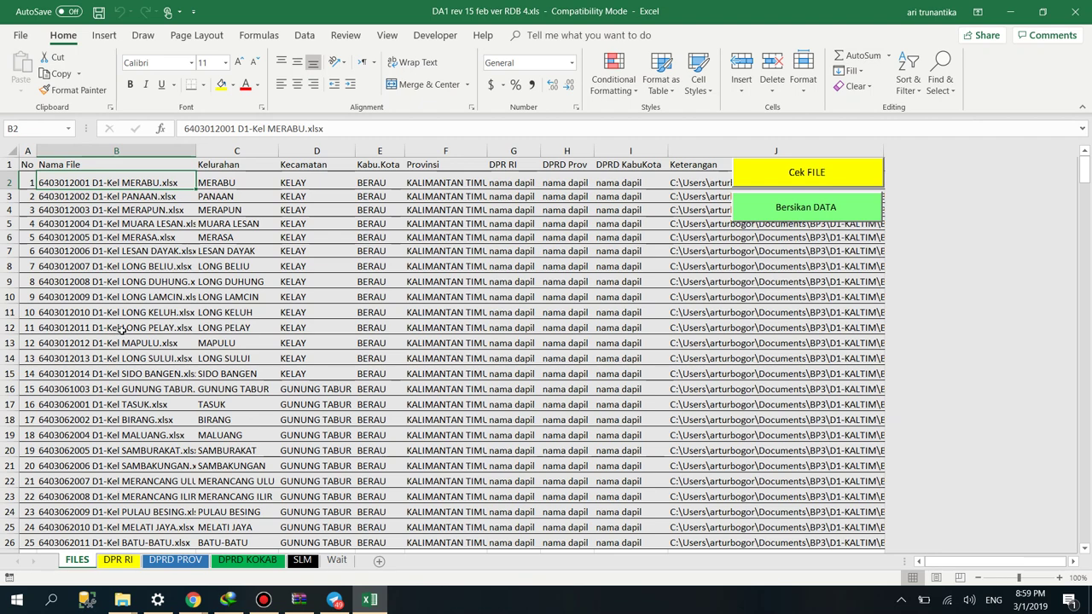
scroll(121, 310, "down", 2)
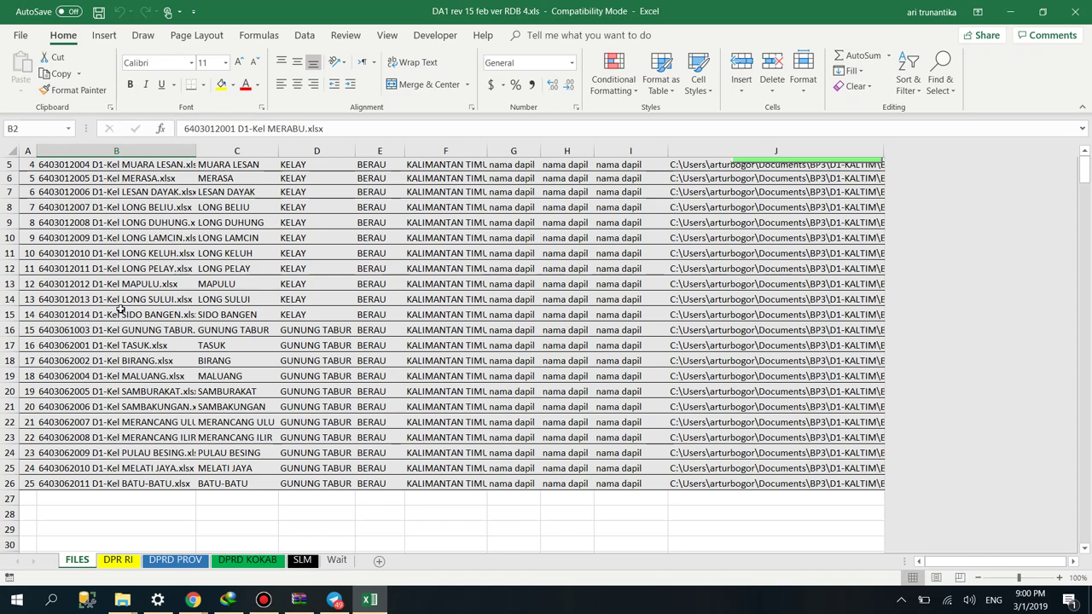
scroll(119, 309, "up", 2)
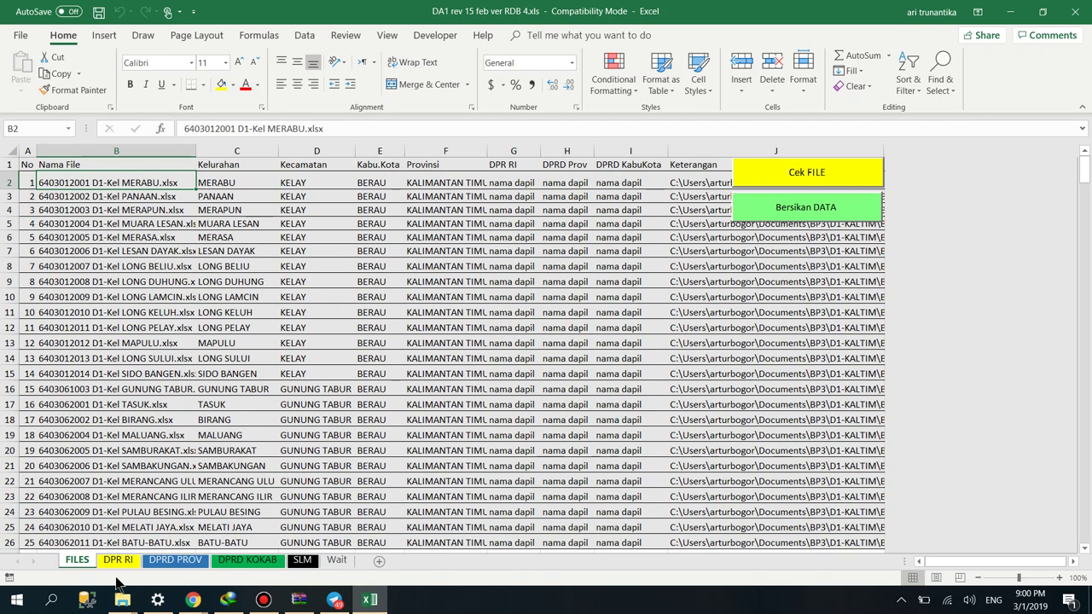
Run GET DATA on the DPR RI sheet to merge the kelurahan tabulations, dismissing the unrelated IDM warning and browser window
left_click(122, 561)
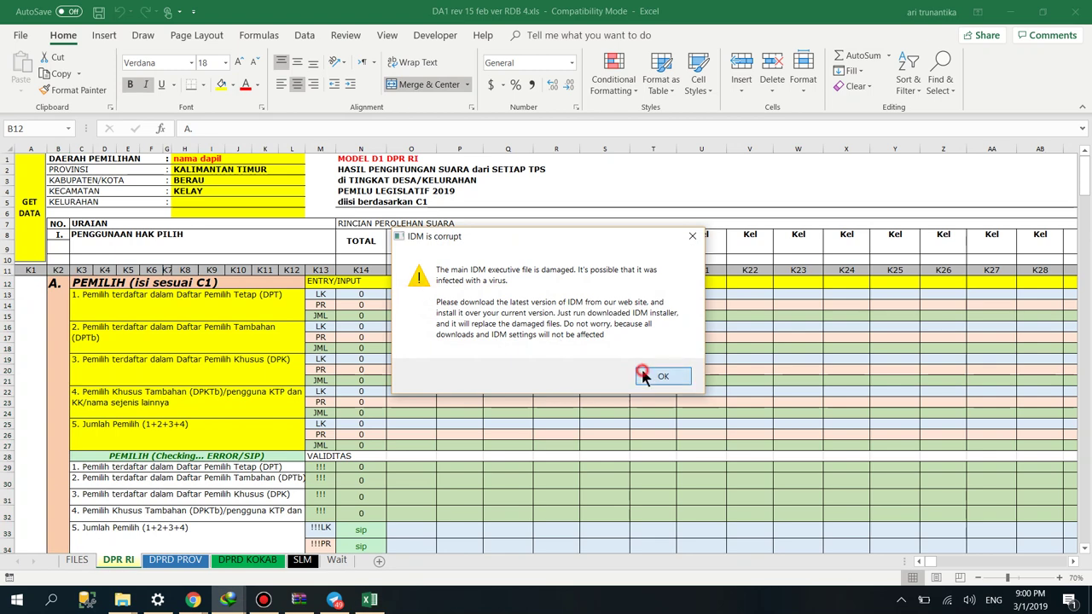
left_click(661, 375)
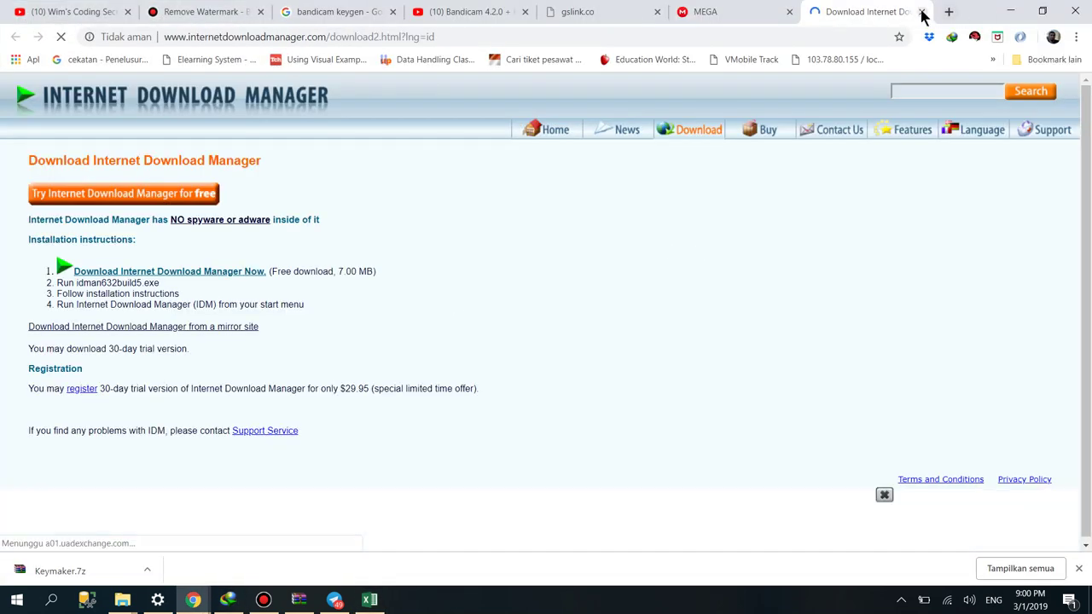
left_click(1010, 11)
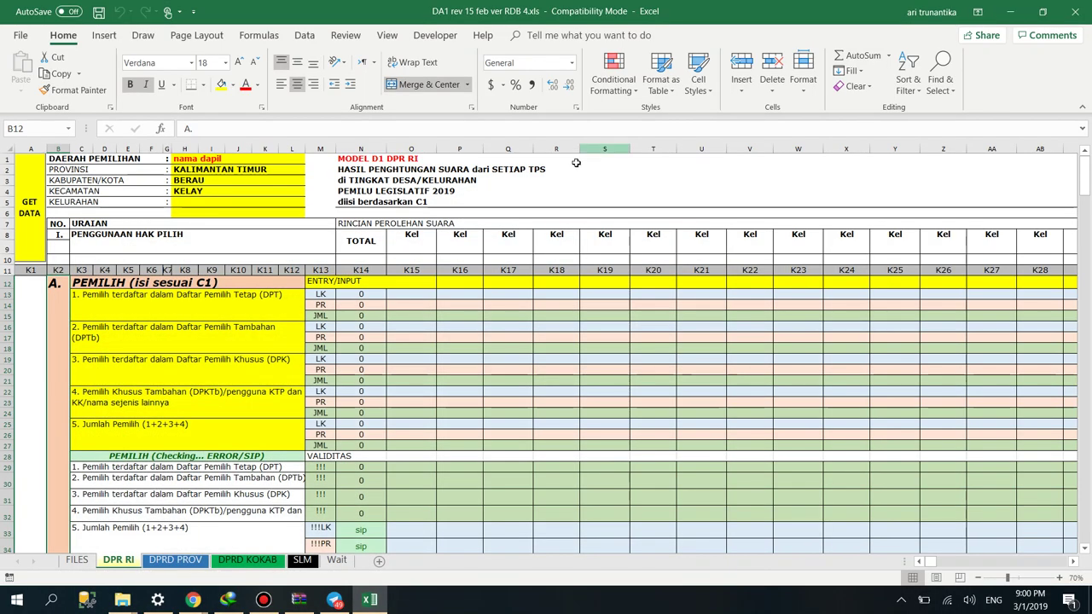
left_click(395, 294)
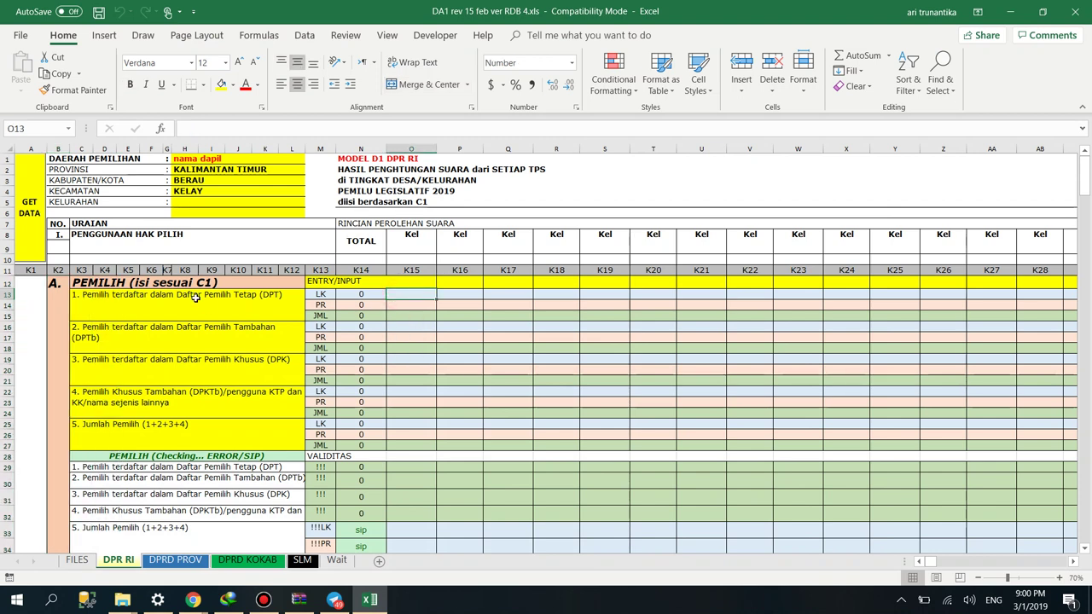
left_click(30, 232)
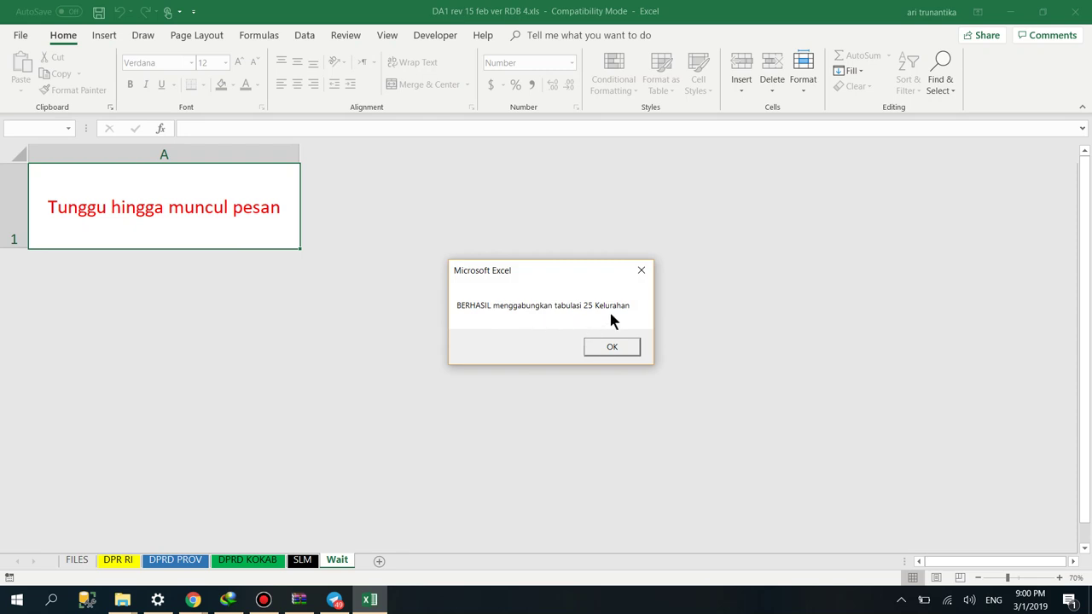
left_click(612, 347)
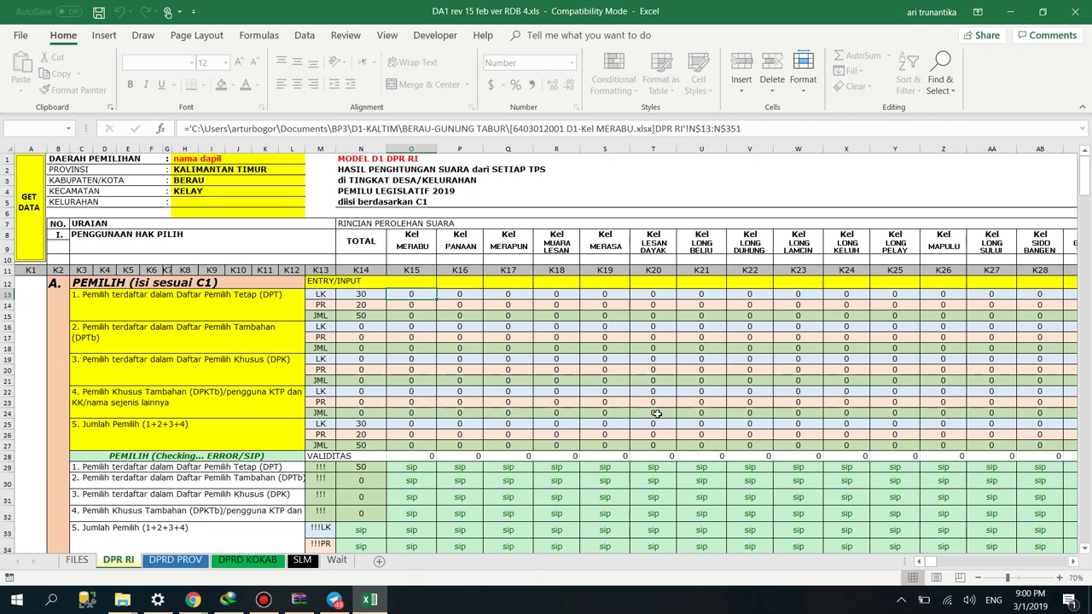
Examine the merged voter figures and validity checks on the DPR RI sheet
scroll(486, 436, "down", 4)
scroll(486, 436, "down", 4)
scroll(480, 418, "up", 4)
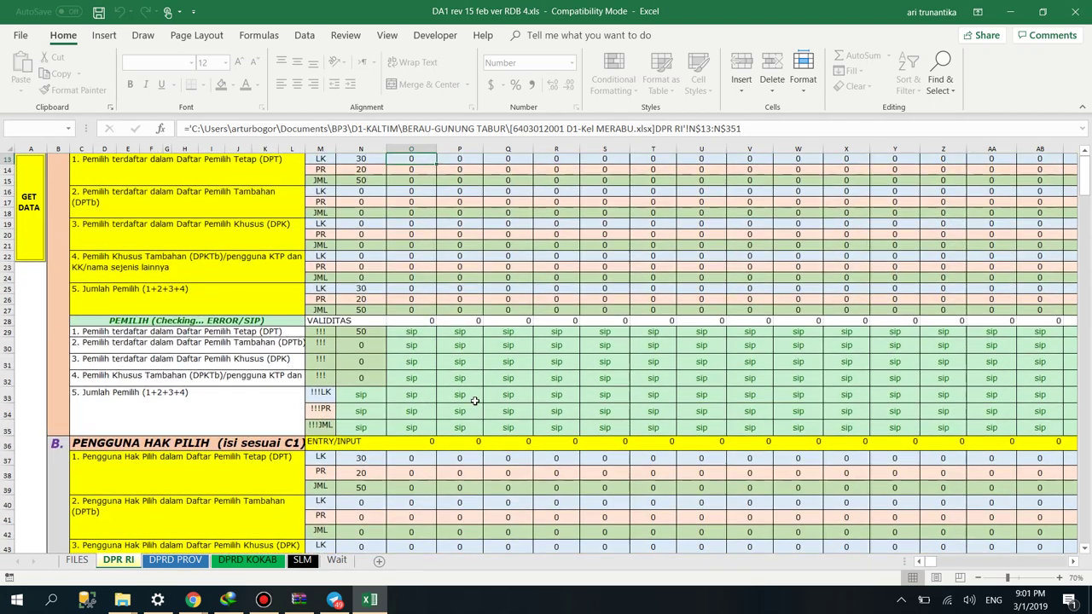
scroll(471, 369, "up", 4)
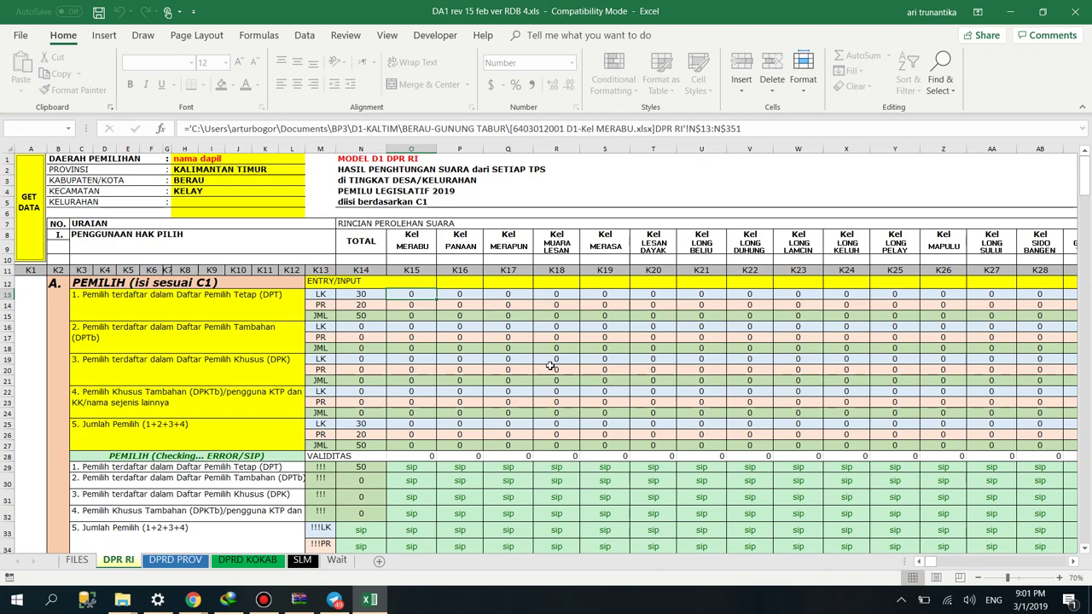
scroll(550, 366, "down", 4)
scroll(551, 365, "up", 4)
Check the SLM sheet's seat calculation for DPR RI, then examine the source figures in the DPR RI sheet's remaining kelurahan columns
left_click(304, 563)
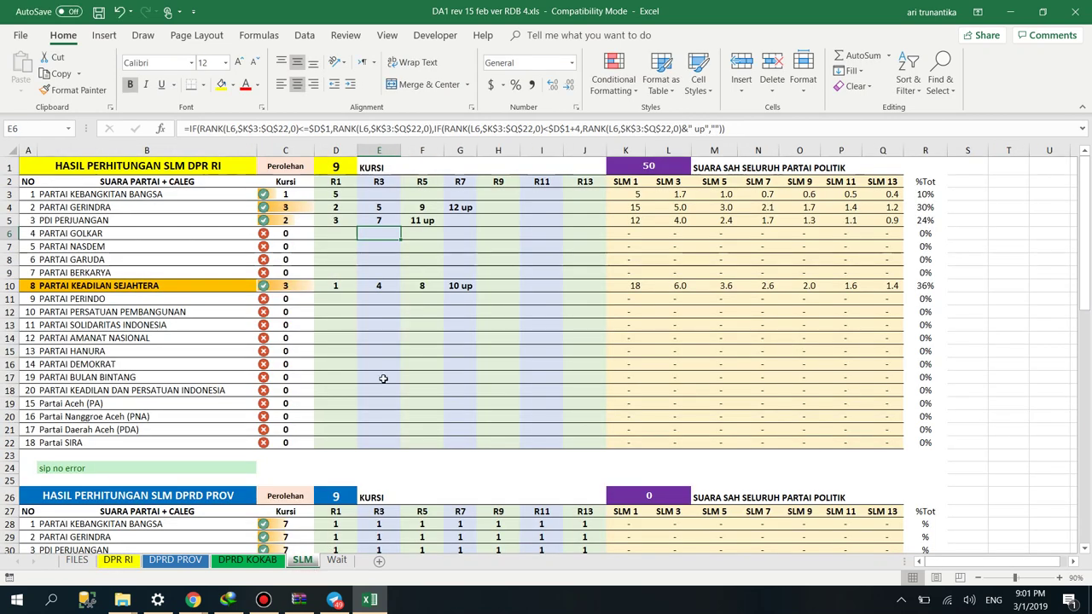
left_click(120, 563)
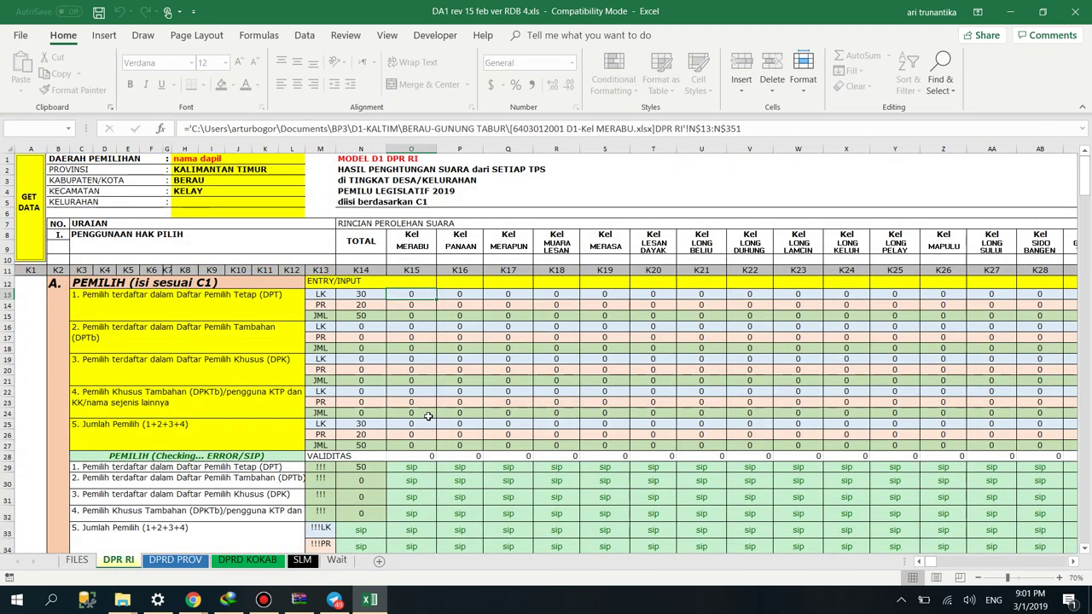
scroll(428, 416, "down", 3)
scroll(607, 329, "up", 3)
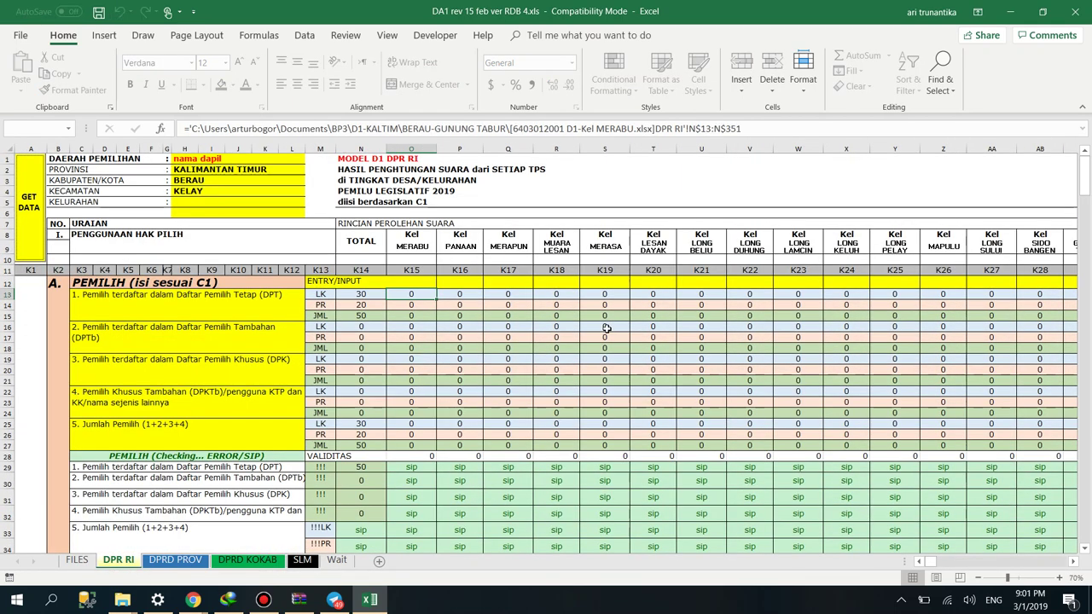
left_click_drag(925, 566, 938, 567)
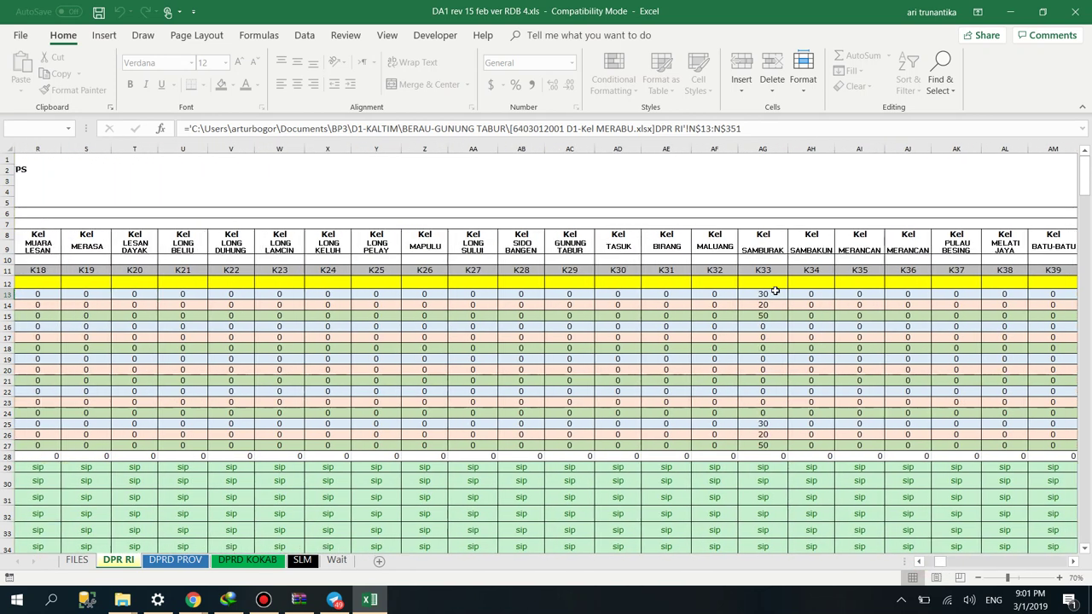
Examine the Samburakat column's voter and party vote figures on the DPR RI sheet, then compare them with the SLM sheet's DPR RI results
left_click(773, 248)
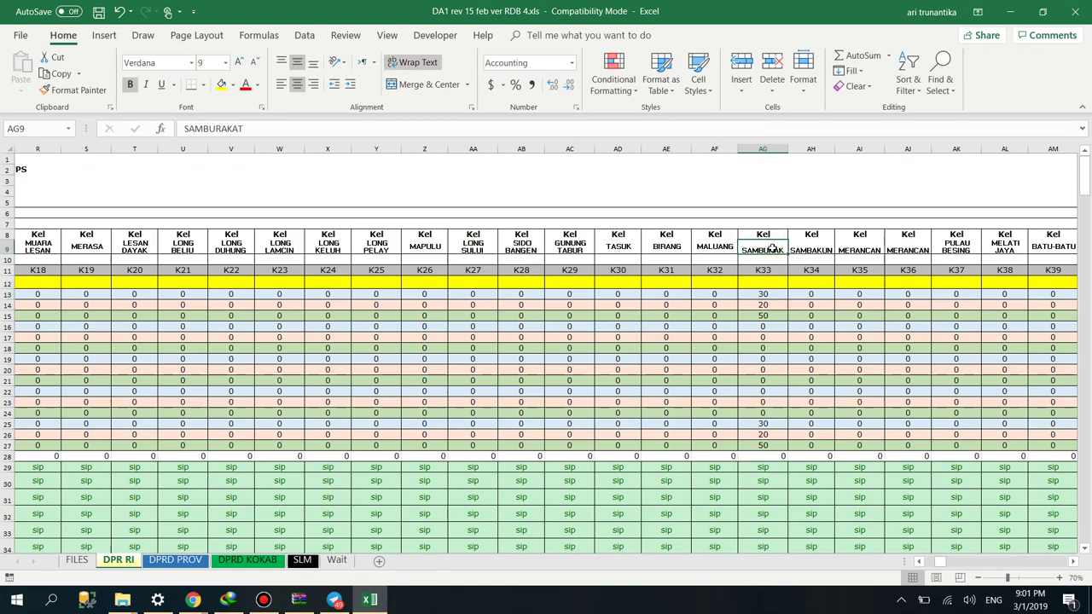
left_click(774, 305)
scroll(774, 306, "down", 7)
scroll(773, 306, "down", 12)
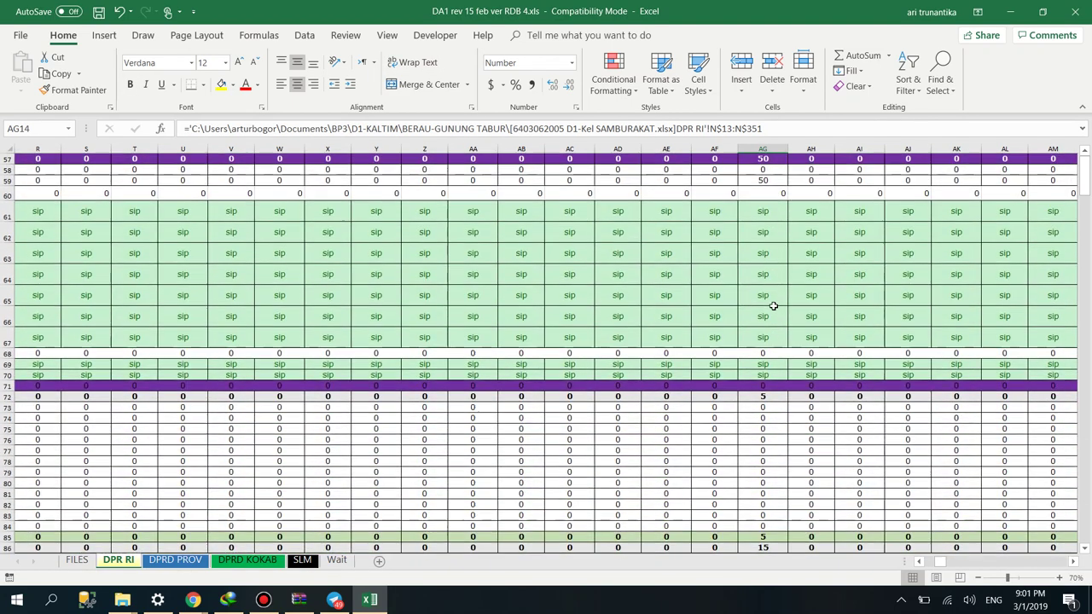
scroll(773, 305, "down", 8)
left_click(779, 393)
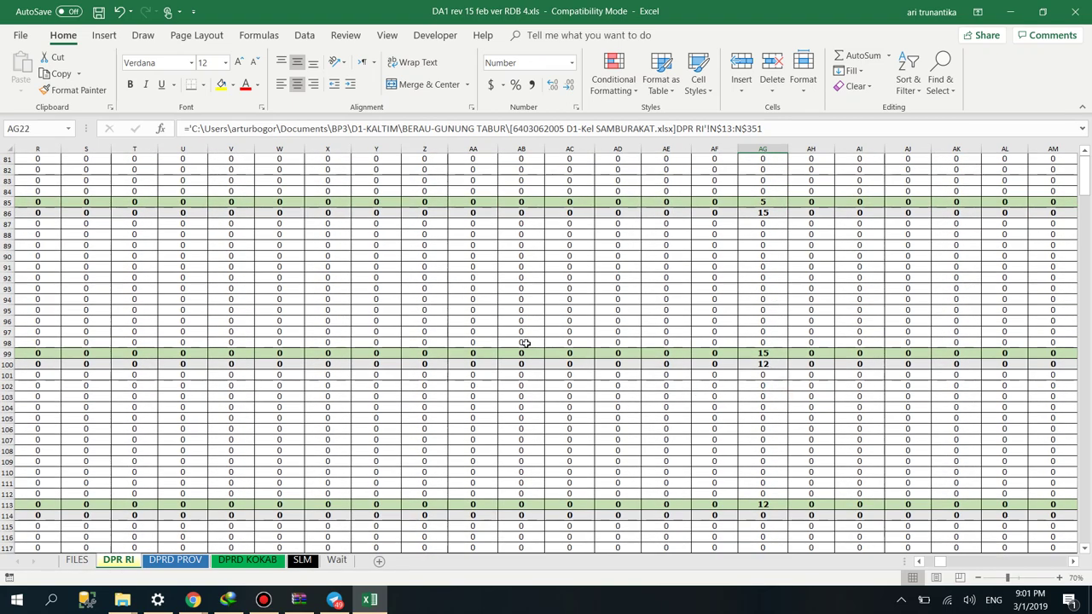
left_click(765, 365)
left_click(764, 354)
left_click(765, 381)
left_click(302, 561)
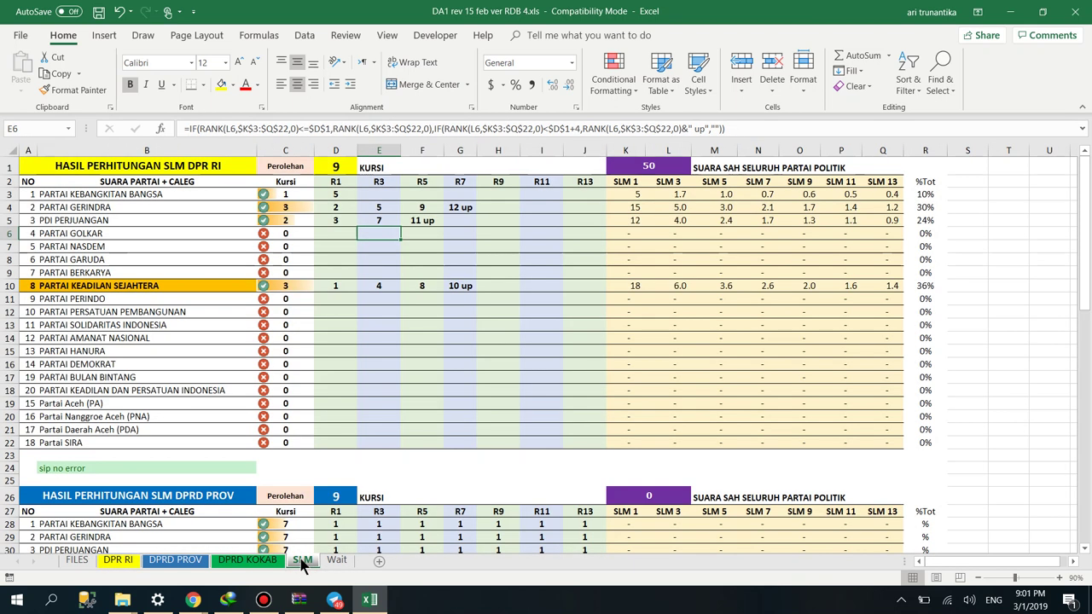
Trace the Samburakat column on the DPR RI sheet from the voter figures through the validity checks to the party votes, then recheck the SLM sheet
left_click(125, 560)
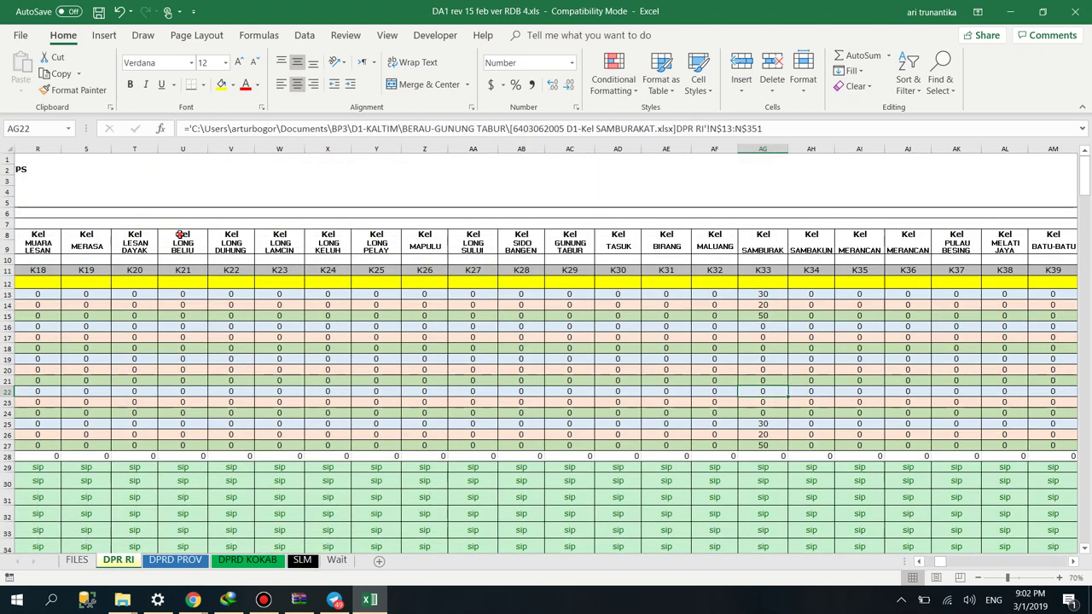
left_click(180, 235)
key("Right")
key("Right")
key("Right")
key("Right")
key("Right")
key("Right")
key("Right")
key("Right")
key("Right")
key("Right")
key("Right")
key("Right")
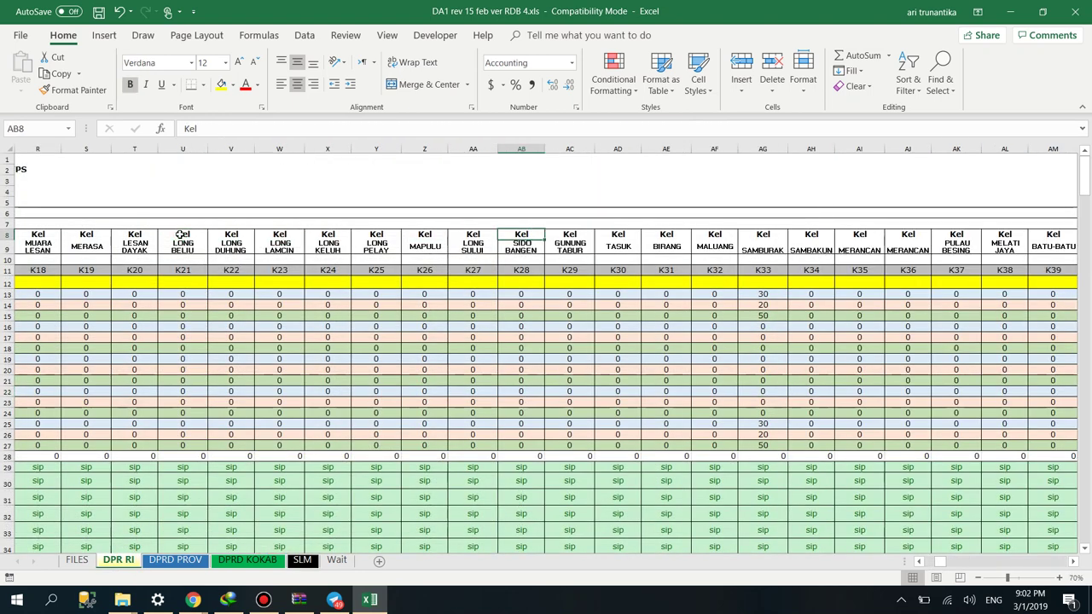
key("Down")
key("Down")
key("Down")
key("Down")
key("Down")
key("Down")
key("Down")
key("Down")
key("Down")
key("Down")
key("Down")
key("Down")
key("Down")
key("Down")
key("Down")
key("Down")
key("Down")
key("Down")
key("Down")
key("Down")
key("Down")
key("Down")
key("Down")
key("Down")
key("Down")
key("Down")
key("Down")
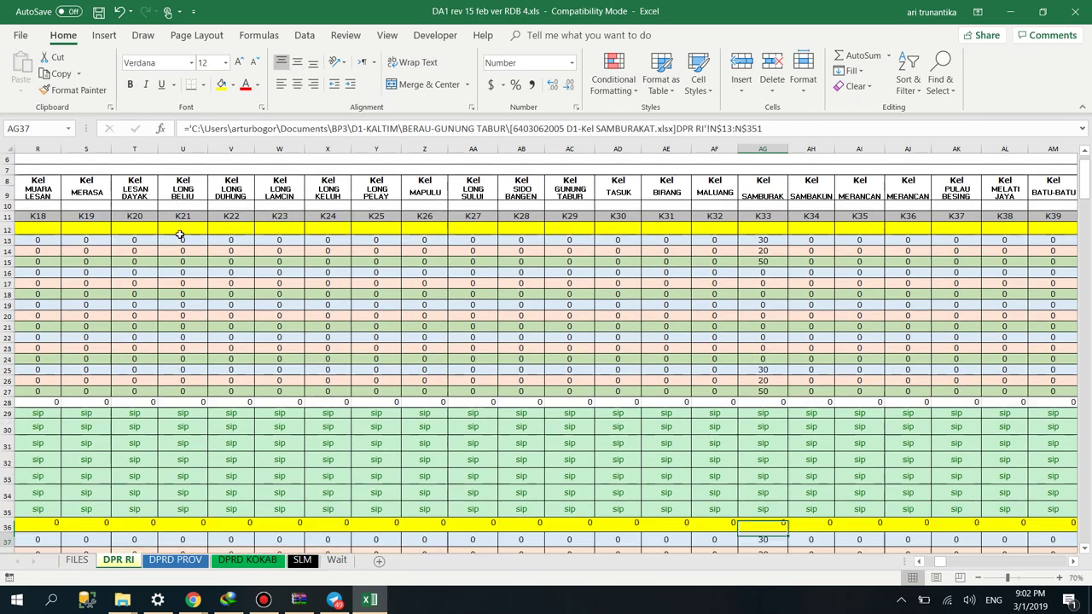
key("Down")
key("Down")
key("Down")
key("Down")
key("Down")
key("Down")
key("Down")
key("Down")
key("Down")
key("Down")
key("Down")
key("Down")
key("Down")
key("Down")
key("Down")
key("Down")
key("Down")
key("Down")
key("Down")
key("Down")
key("Down")
key("Down")
key("Down")
key("Down")
key("Down")
key("Down")
key("Down")
key("Down")
key("Down")
key("Down")
key("Down")
key("Down")
key("Down")
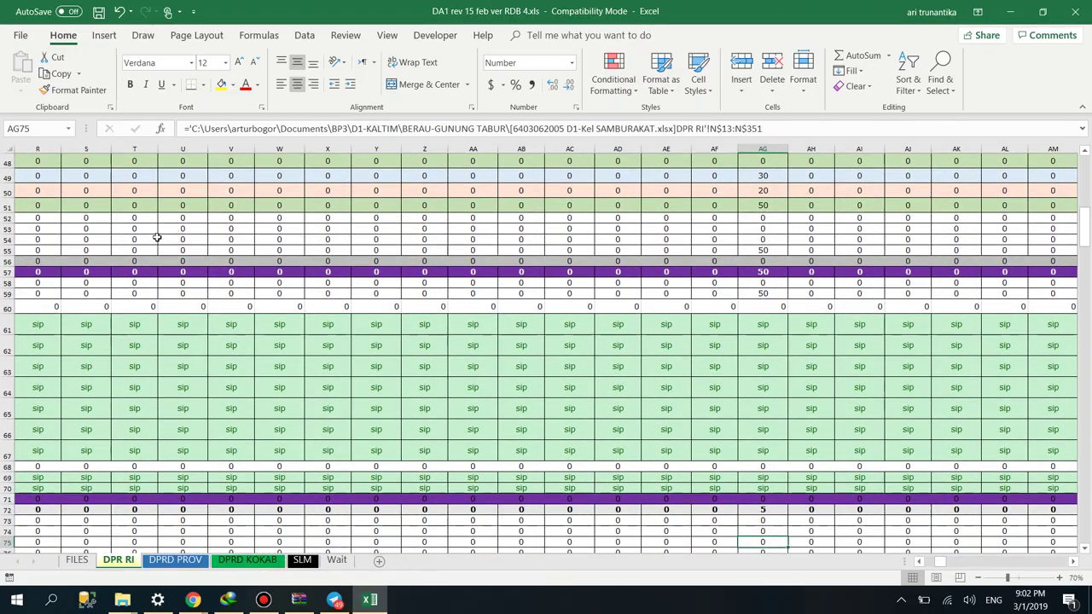
left_click(303, 560)
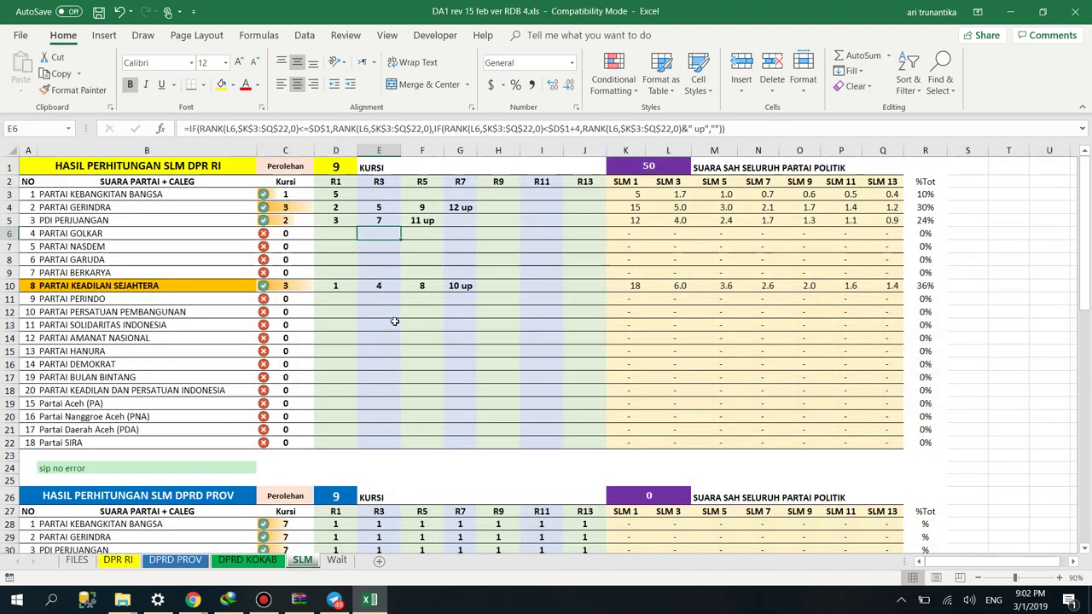
Run GET DATA on the DPRD KOKAB sheet to merge the kelurahan tabulations
left_click(186, 559)
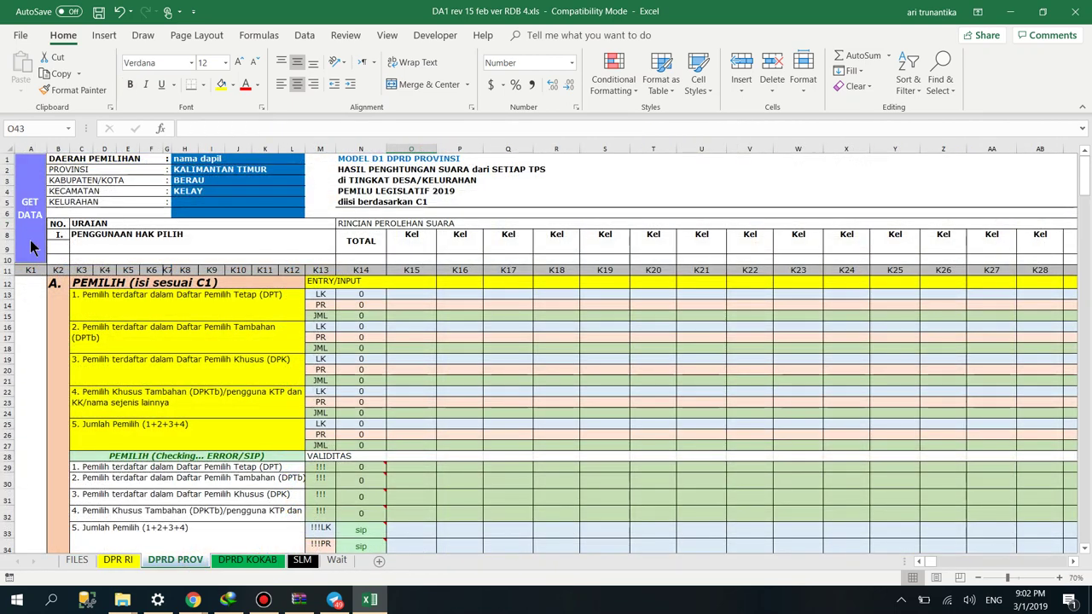
left_click(250, 560)
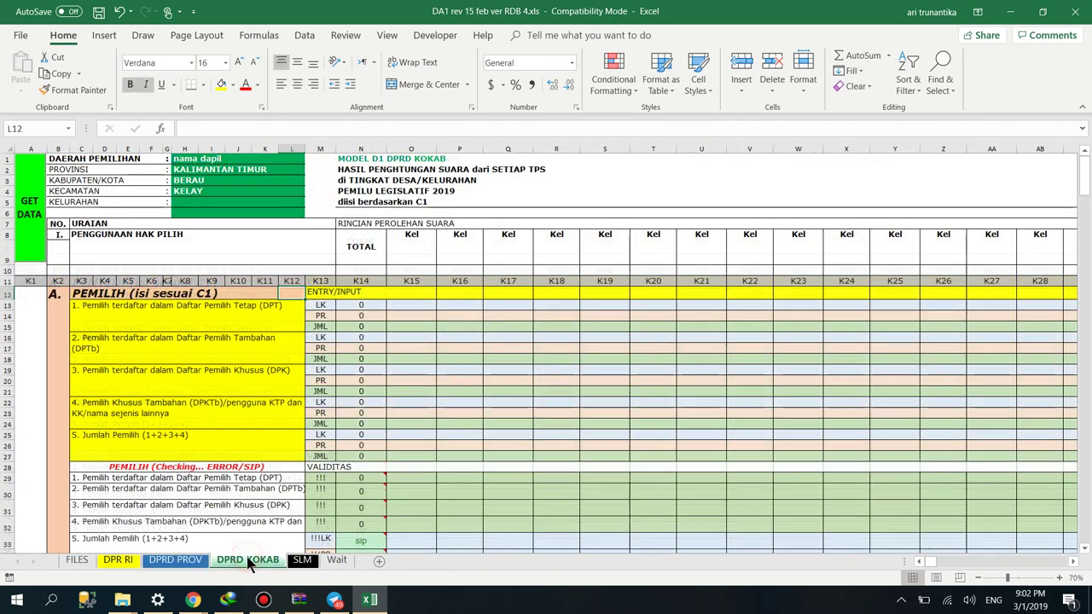
left_click(40, 257)
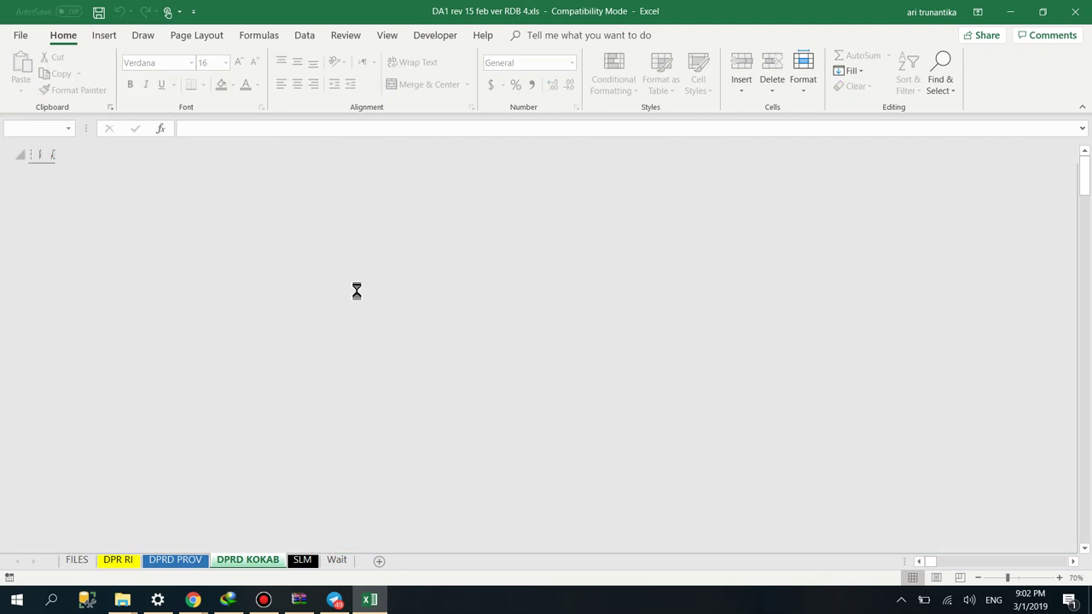
left_click(616, 346)
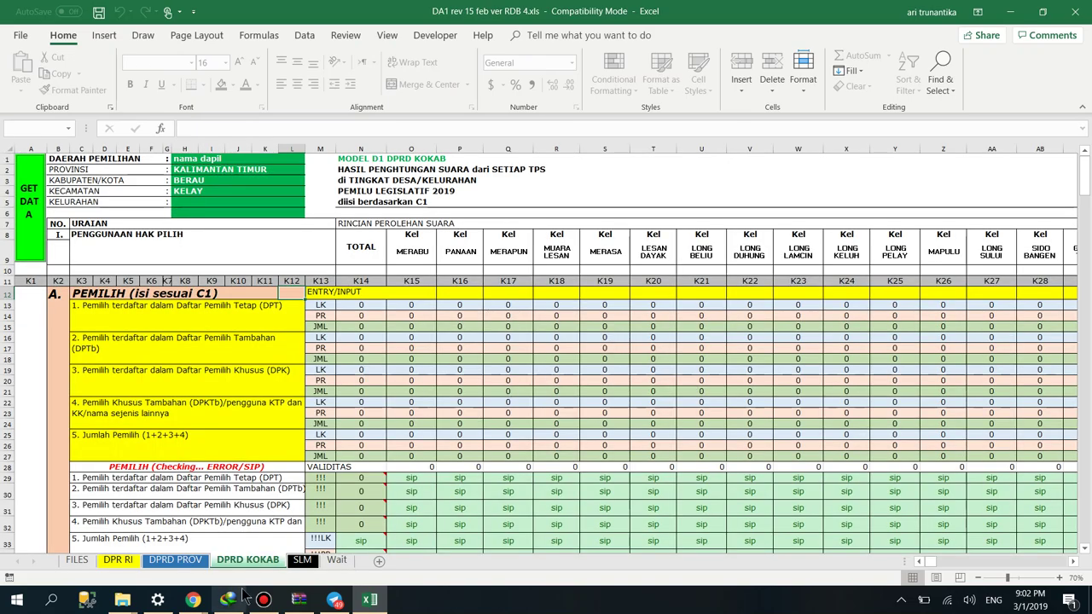
Examine the SLM sheet's seat calculations for DPRD PROV and DPRD KOKAB
left_click(306, 560)
scroll(428, 491, "down", 5)
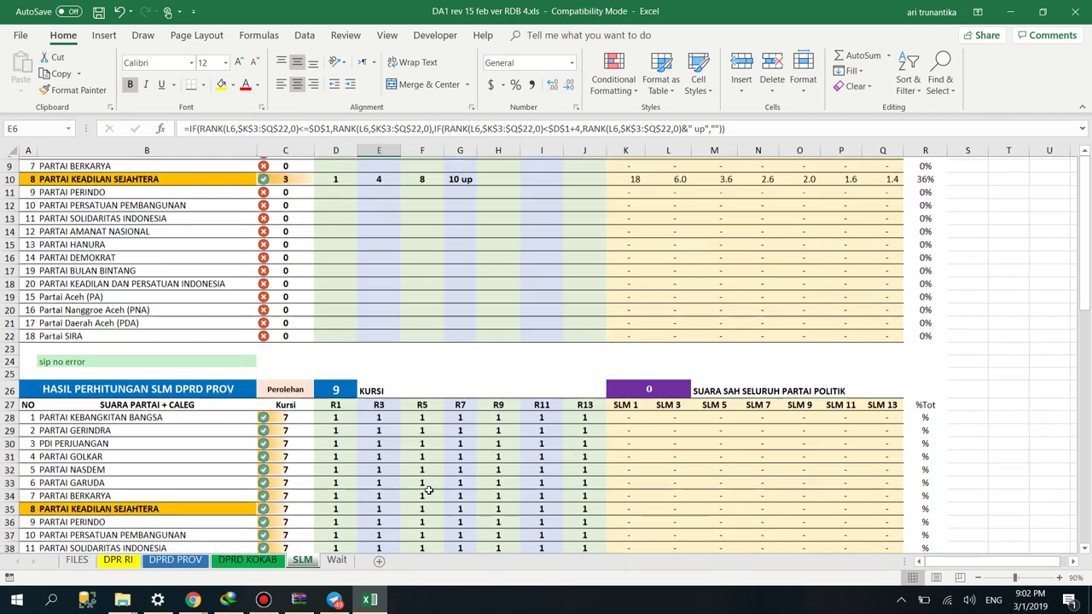
scroll(428, 490, "down", 8)
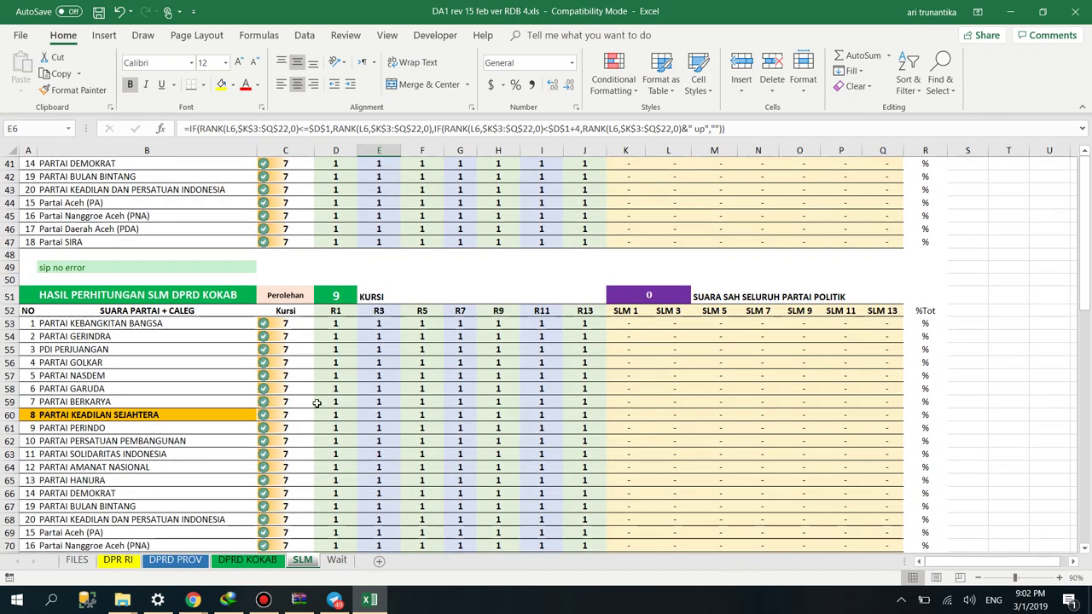
scroll(416, 444, "down", 1)
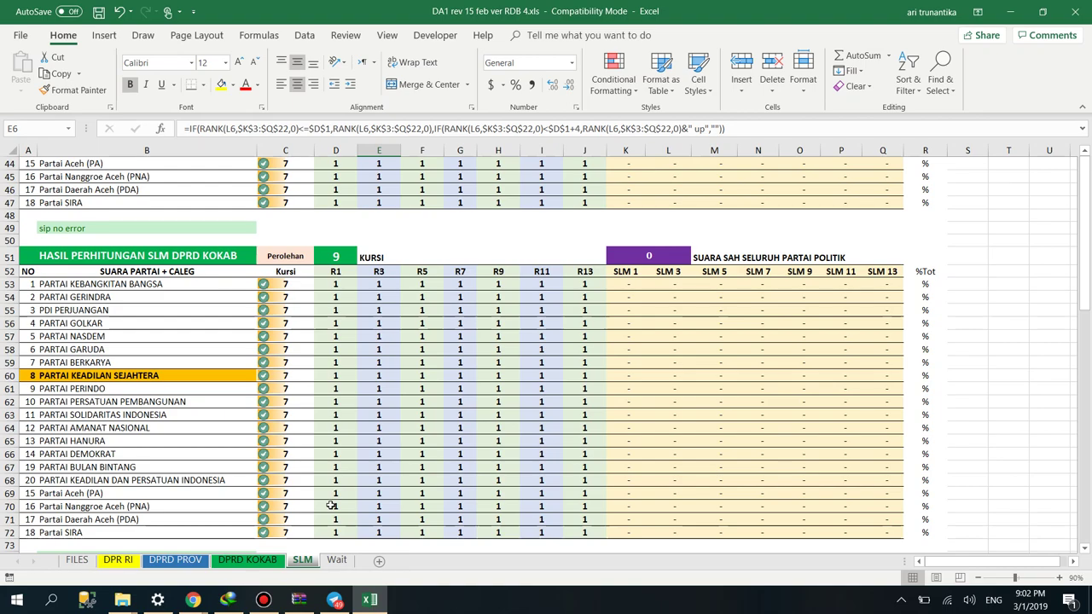
scroll(331, 506, "up", 14)
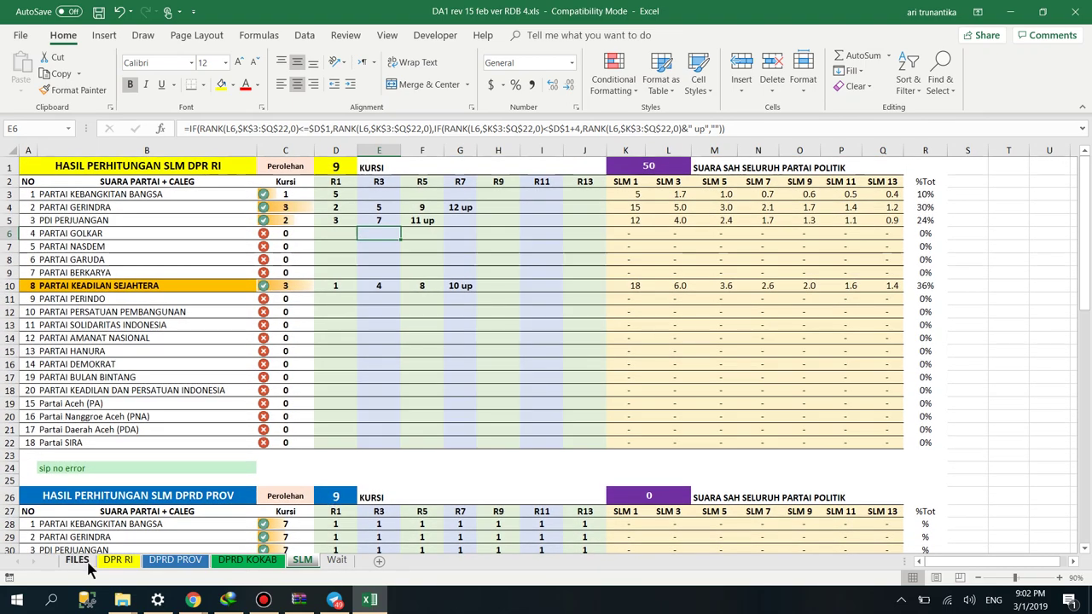
Clear the workbook's merged data with Bersikan DATA on the FILES sheet, then check the DPR RI sheet from its beginning
left_click(77, 560)
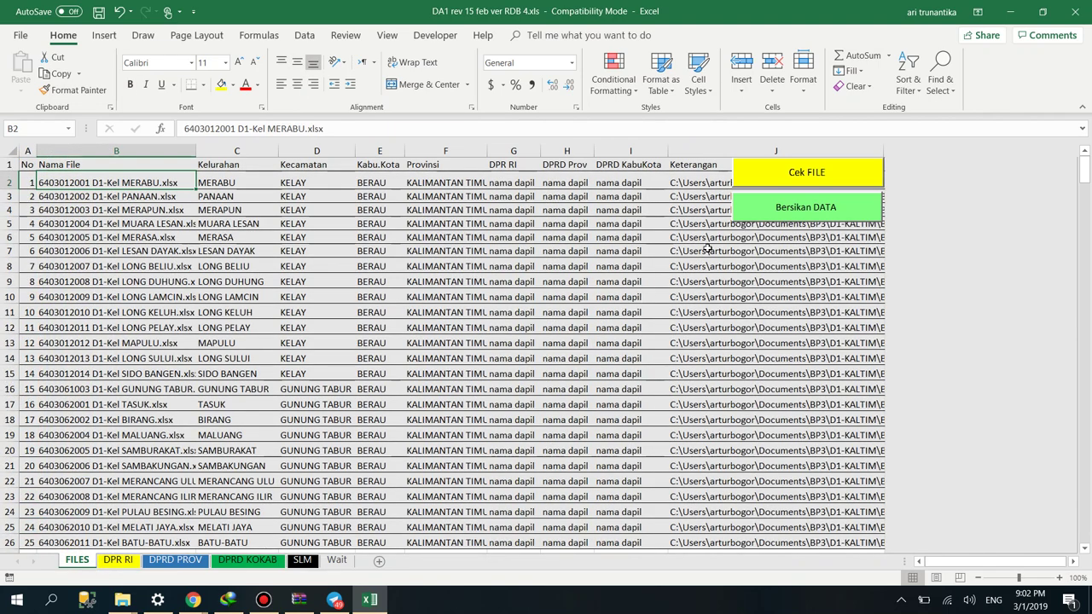
left_click(807, 217)
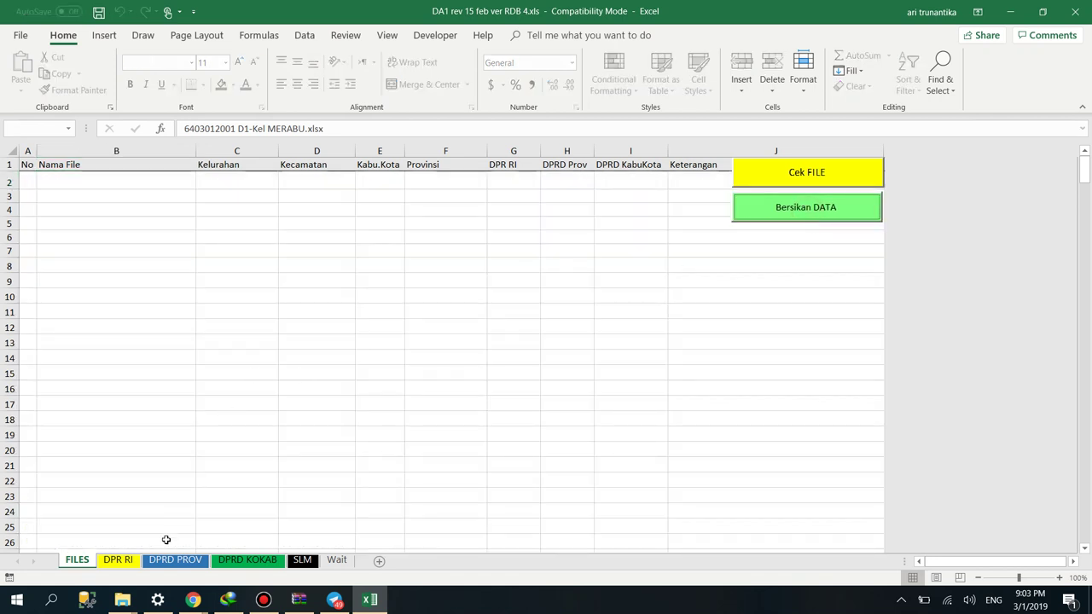
left_click(123, 560)
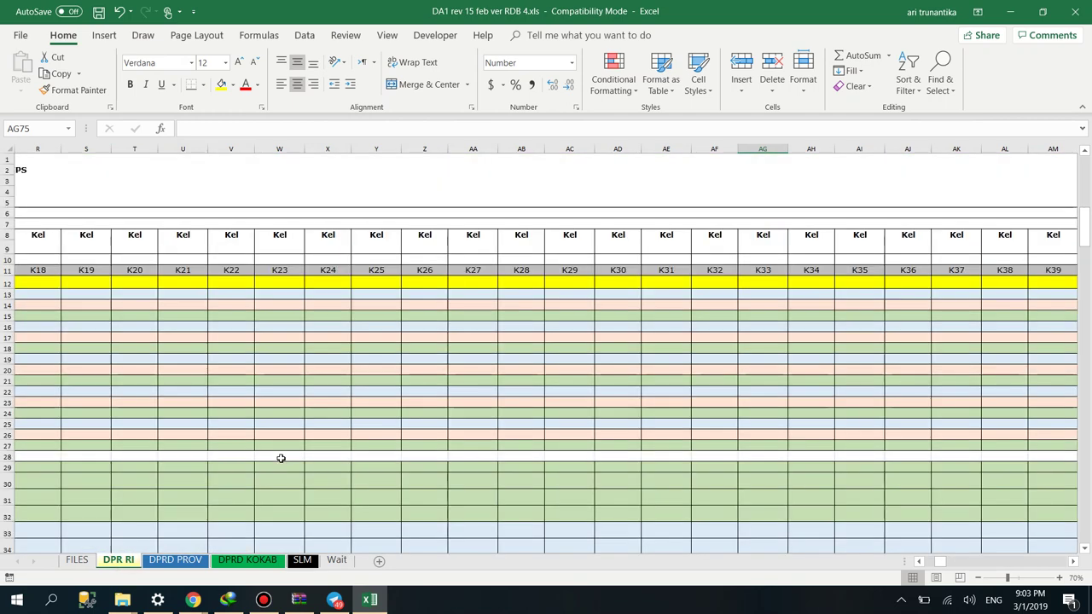
mouse_move(936, 563)
left_mouse_down()
mouse_move(926, 560)
mouse_move(929, 569)
left_mouse_up()
scroll(566, 319, "up", 15)
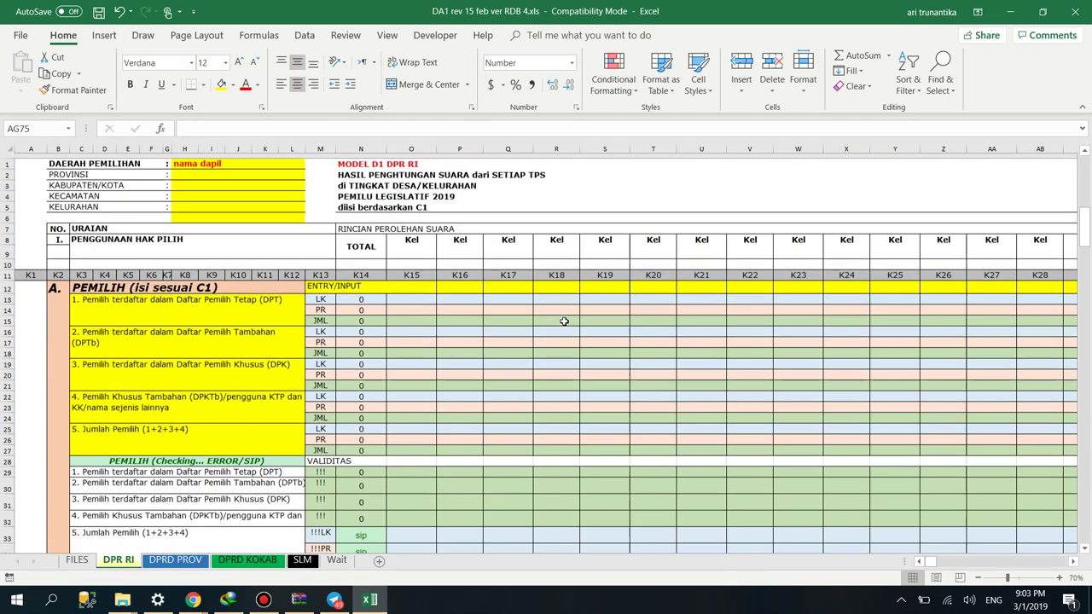